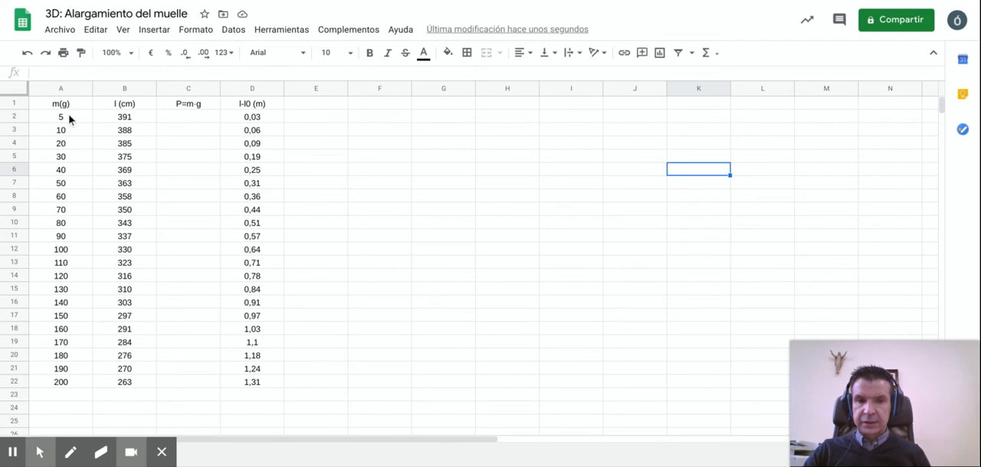
# Step: Inspect the first mass and length entries and the formula behind the first elongation value
pyautogui.click(69, 118)
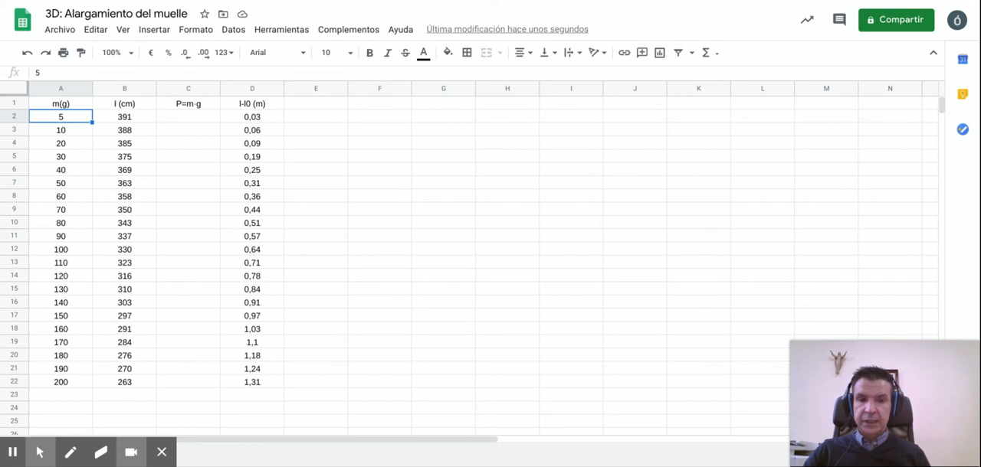
pyautogui.click(132, 121)
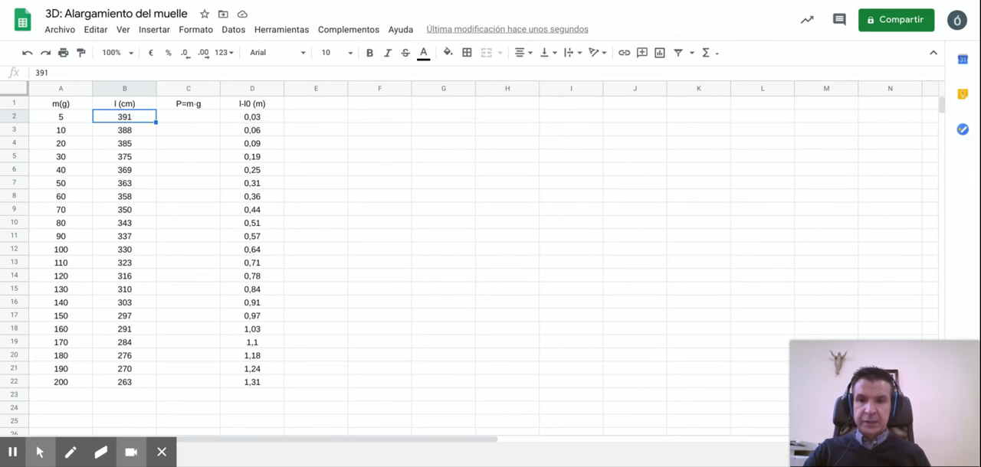
pyautogui.click(248, 120)
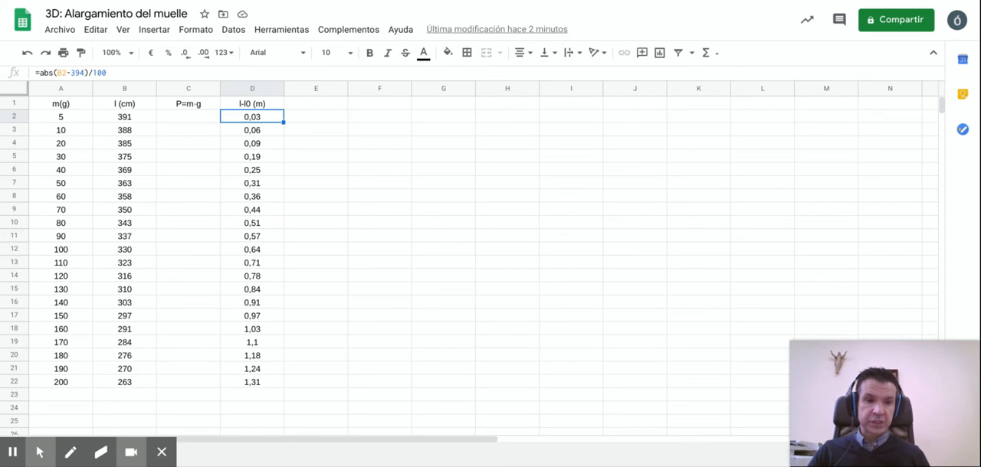
# Step: Enter the formula =(A2/1000)*9,8 in C2 to compute the weight from the mass in grams
pyautogui.click(188, 119)
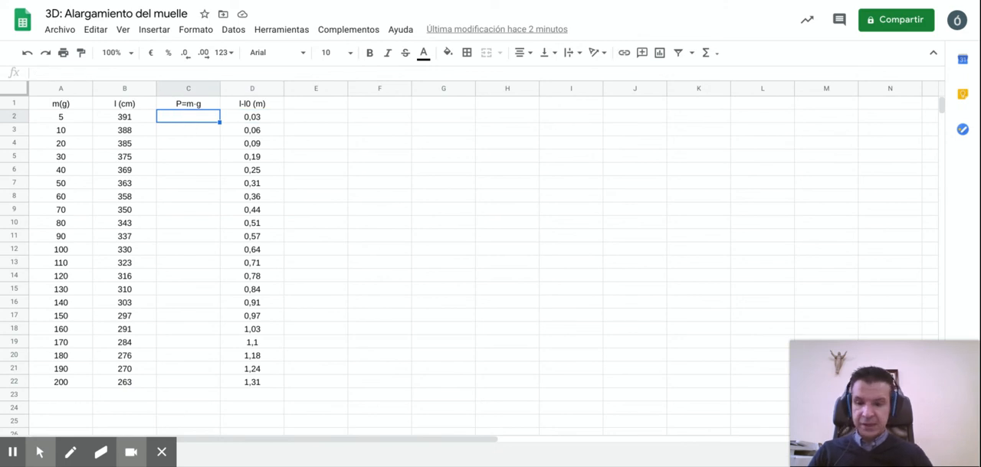
pyautogui.write('=')
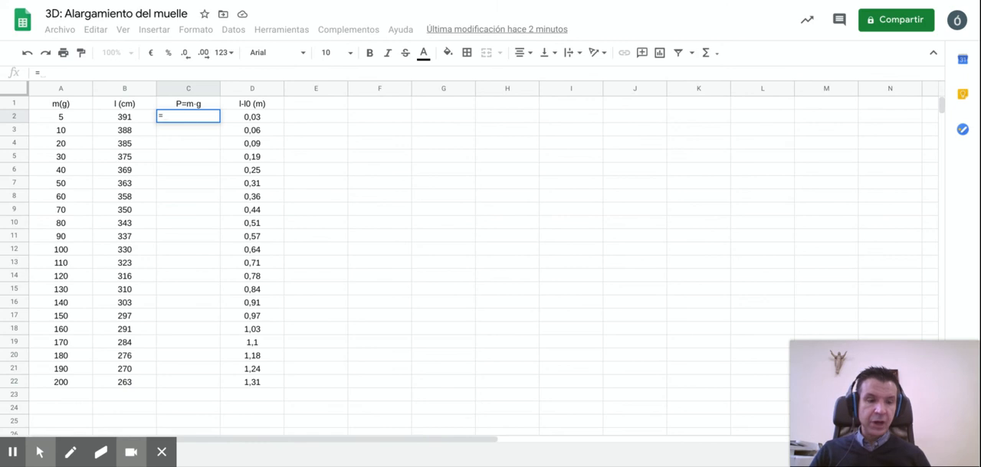
pyautogui.click(79, 119)
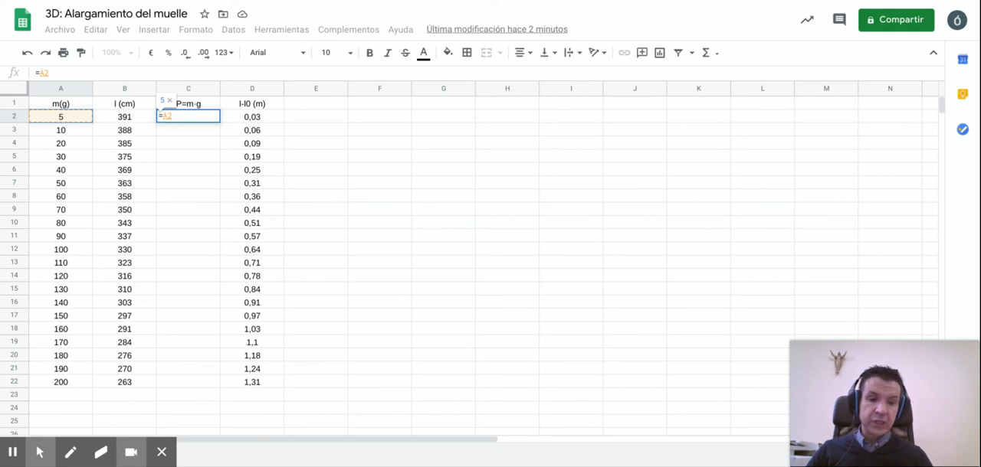
pyautogui.write('/1000')
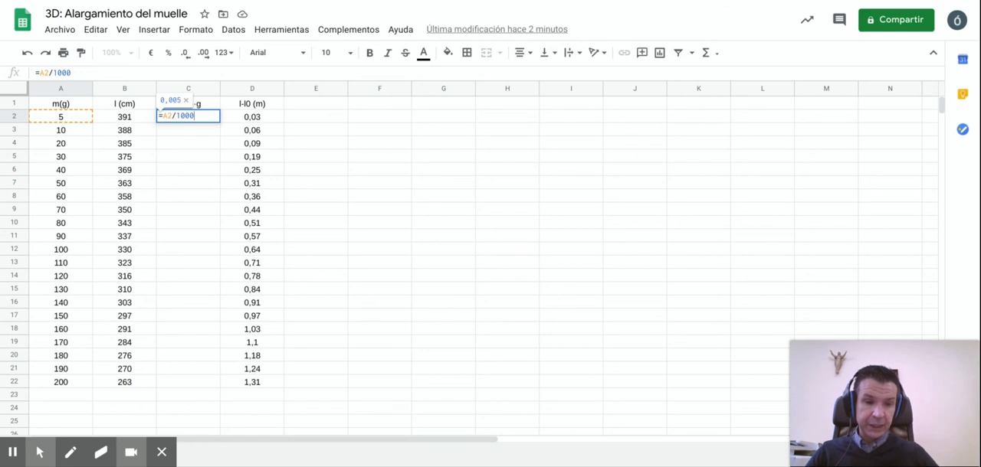
pyautogui.write(')')
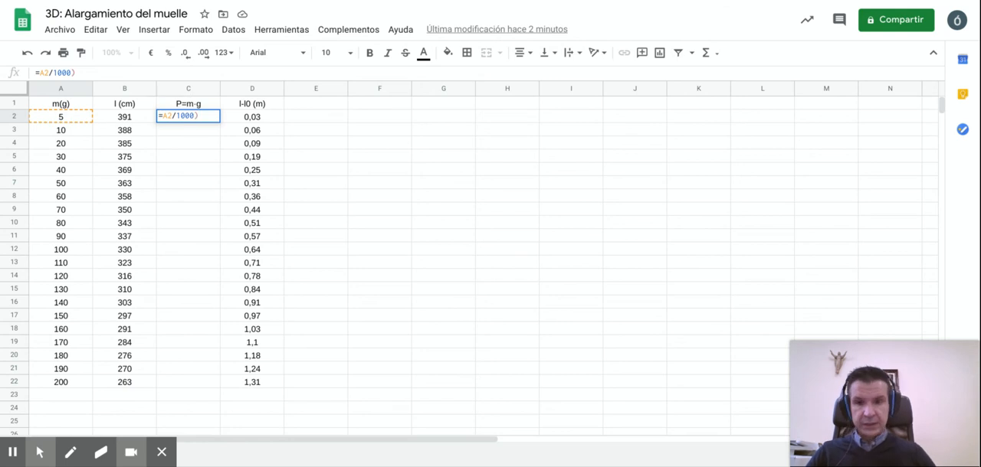
pyautogui.press('Left')
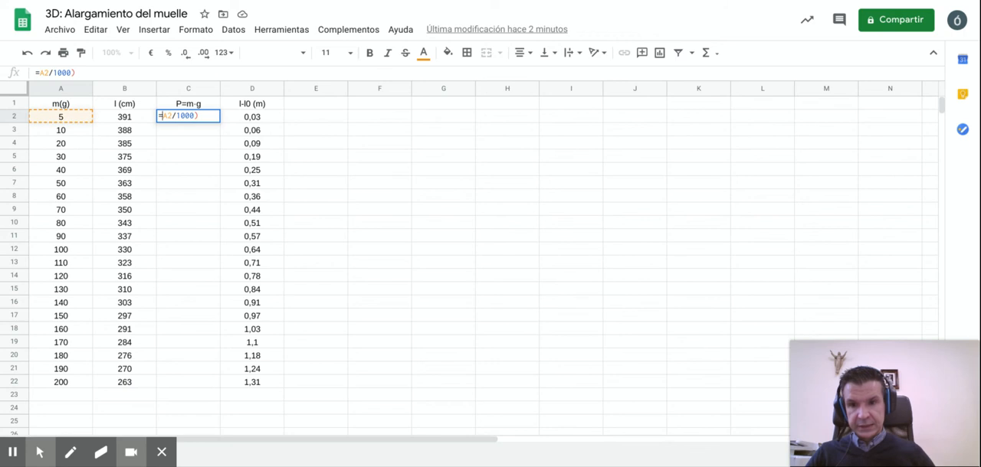
pyautogui.write('(')
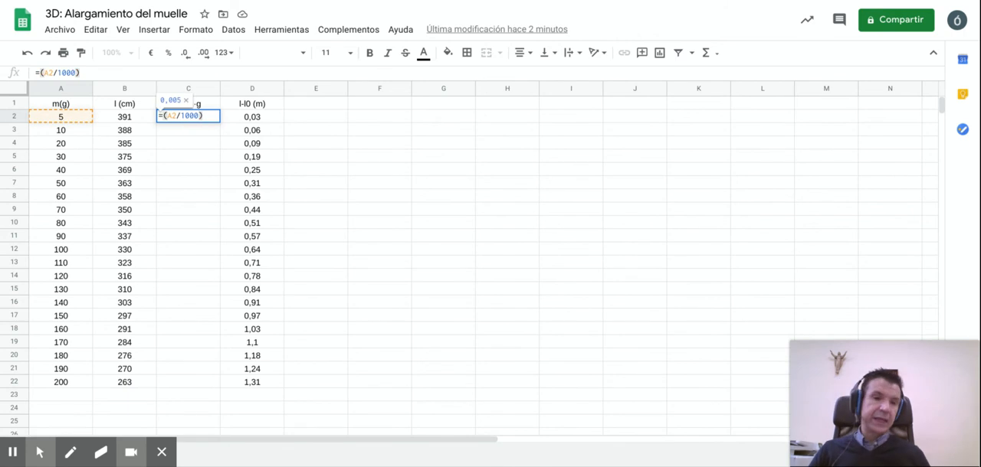
pyautogui.press('Right')
pyautogui.press('Right')
pyautogui.press('Right')
pyautogui.press('Right')
pyautogui.press('Right')
pyautogui.press('Right')
pyautogui.press('Right')
pyautogui.press('Right')
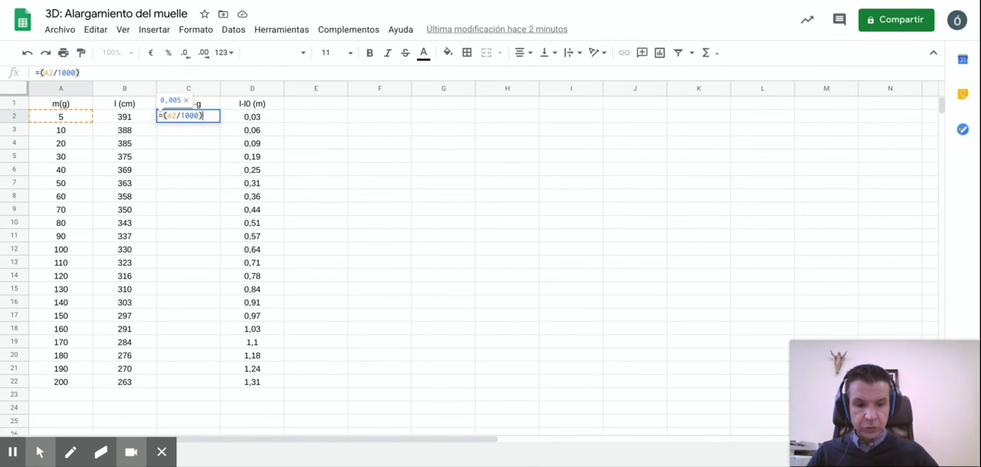
pyautogui.write('*9,u8')
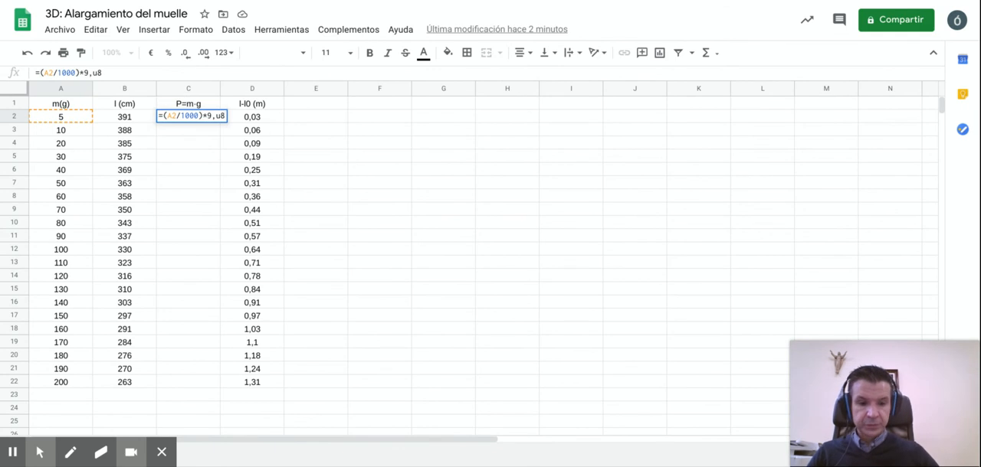
pyautogui.press('Left')
pyautogui.press('BackSpace')
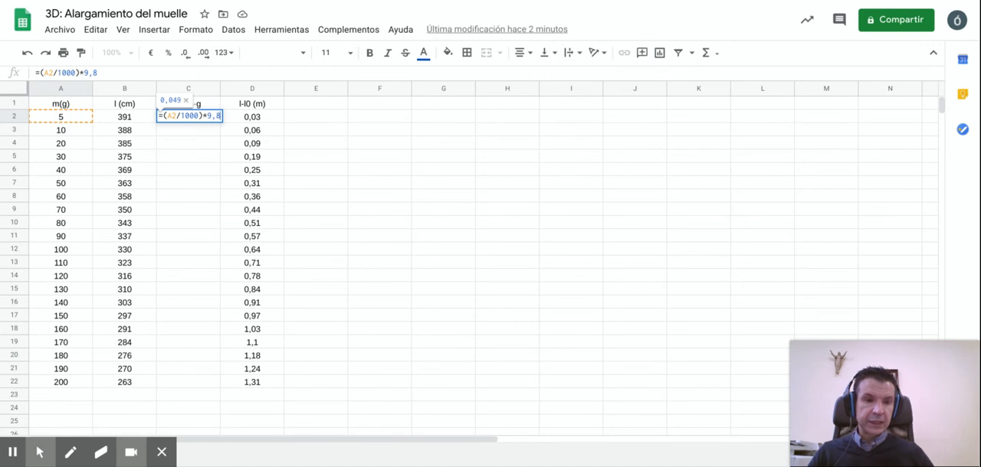
pyautogui.press('Return')
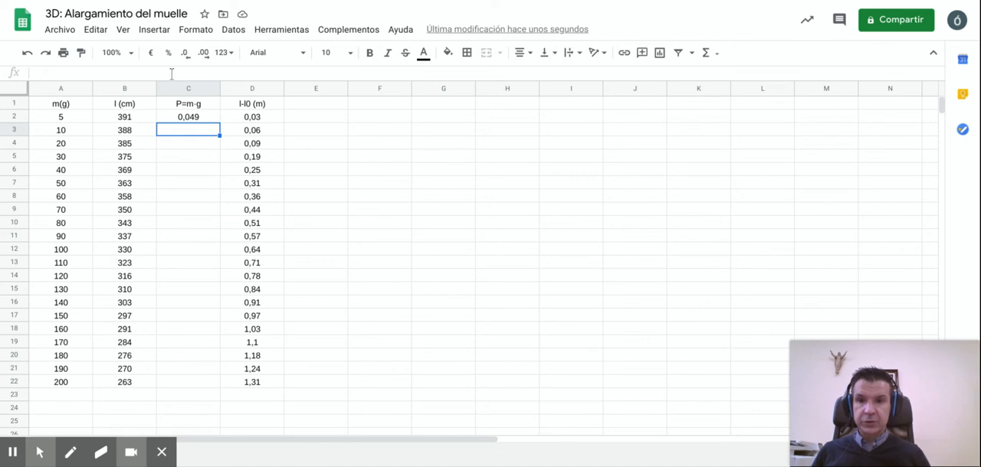
# Step: Fill the weight formula from C2 down through C22 and check the copied formula in C3
pyautogui.click(183, 116)
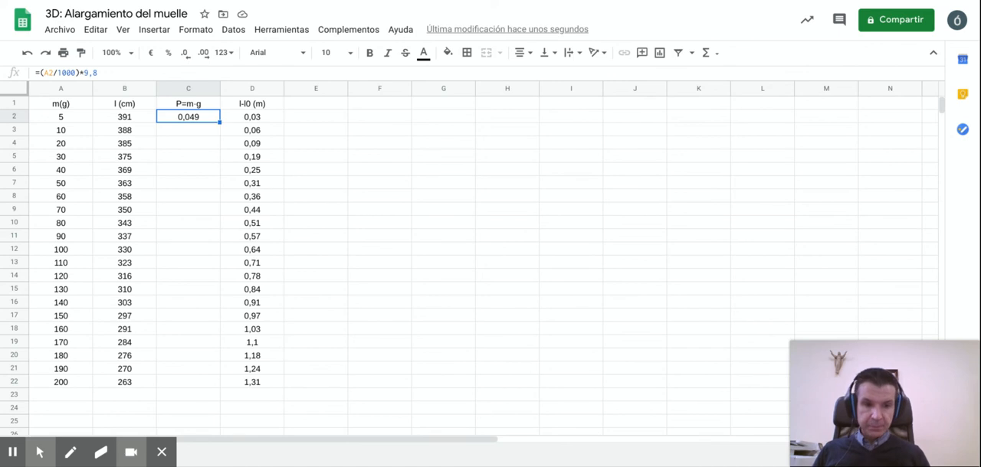
pyautogui.click(220, 123)
pyautogui.moveTo(220, 122); pyautogui.dragTo(217, 385)
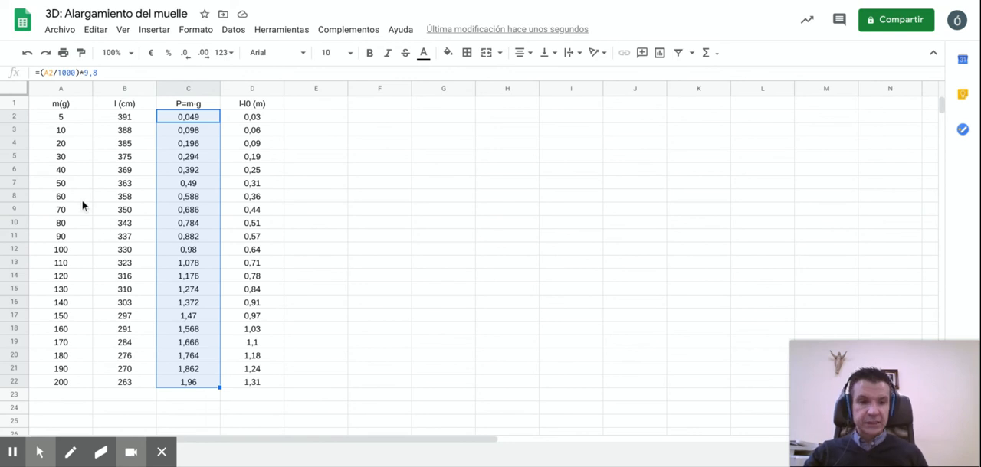
pyautogui.click(187, 135)
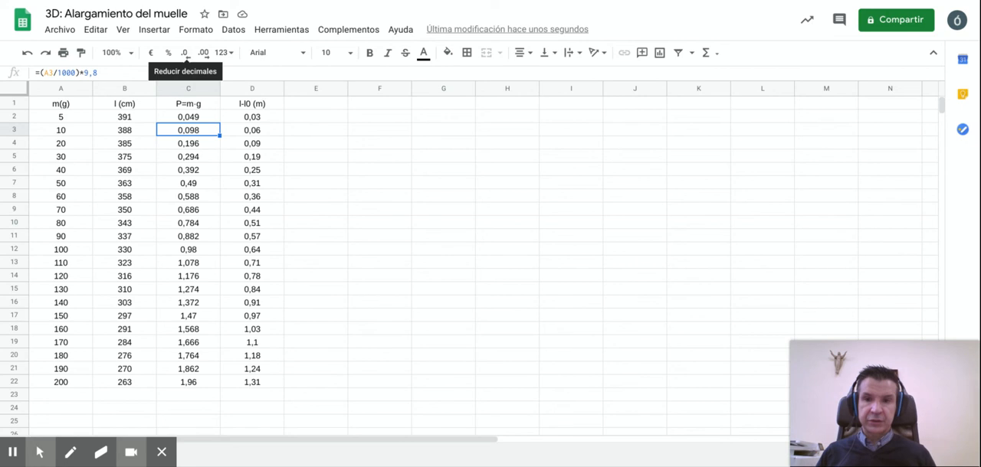
# Step: Insert a chart from the weight and elongation data in C1:D22, including the headers
pyautogui.click(184, 108)
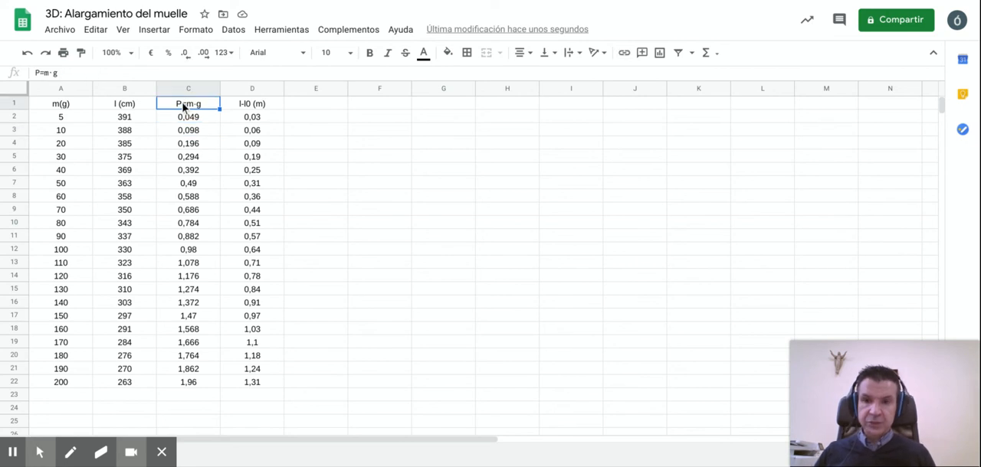
pyautogui.moveTo(184, 108); pyautogui.dragTo(260, 381)
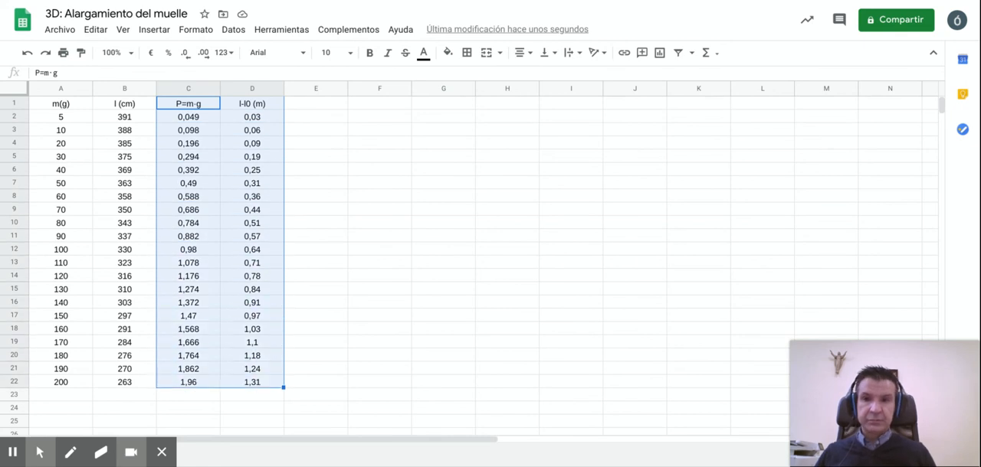
pyautogui.click(154, 31)
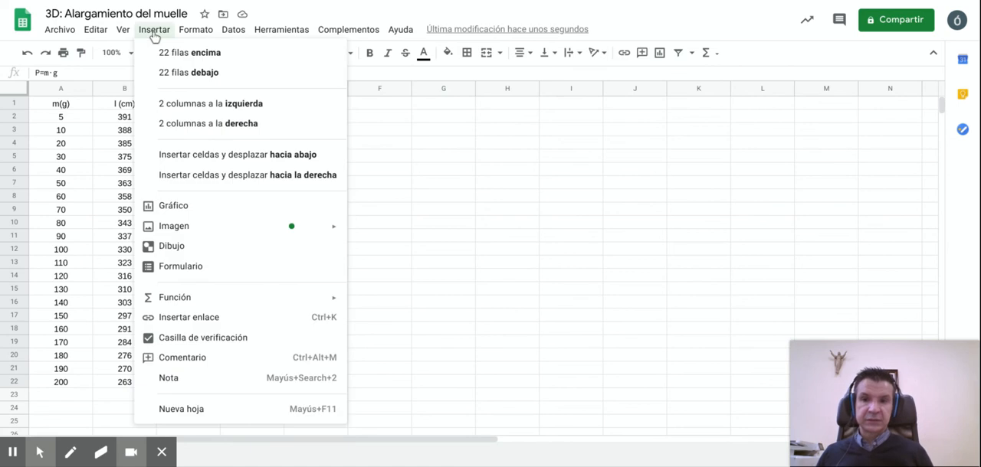
pyautogui.click(174, 207)
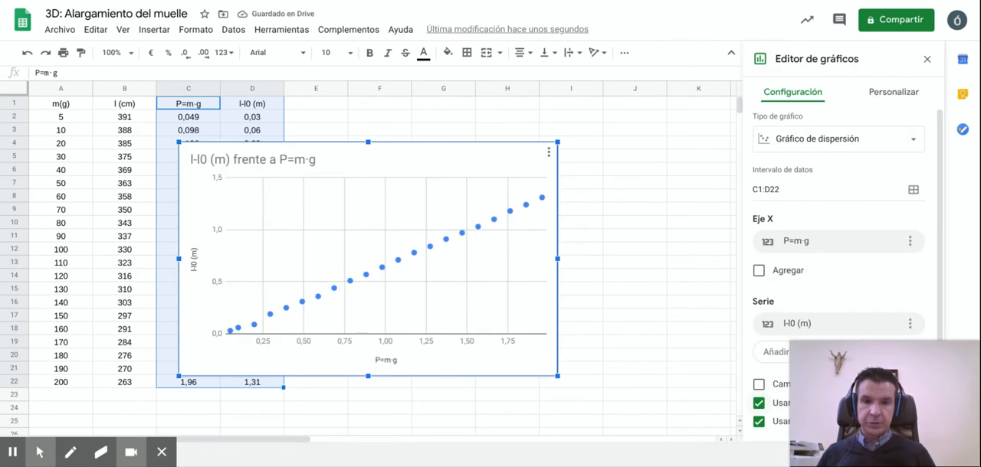
# Step: Change the chart type to a column chart
pyautogui.click(908, 138)
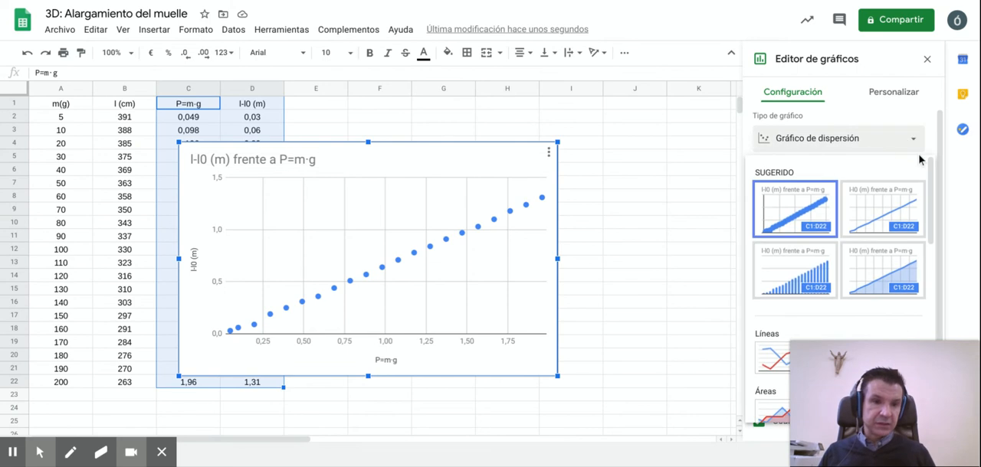
pyautogui.scroll(-2, 929, 219)
pyautogui.scroll(-2, 929, 219)
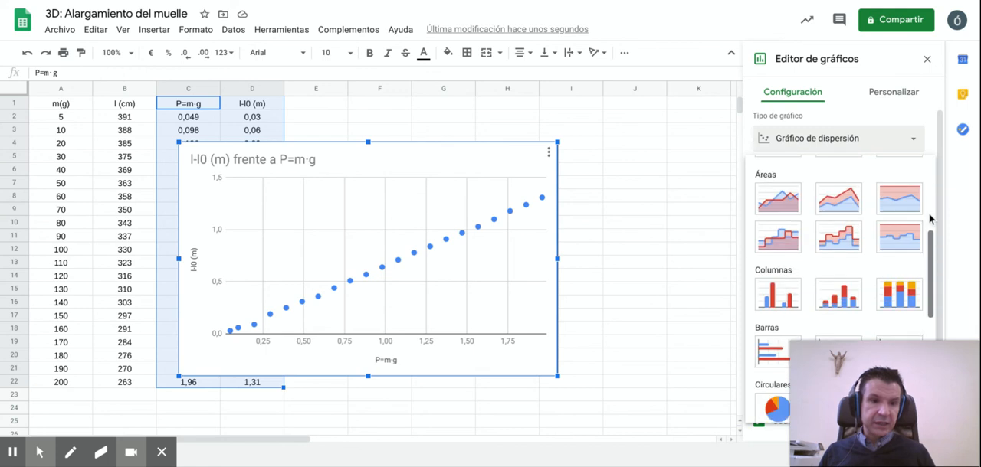
pyautogui.click(778, 233)
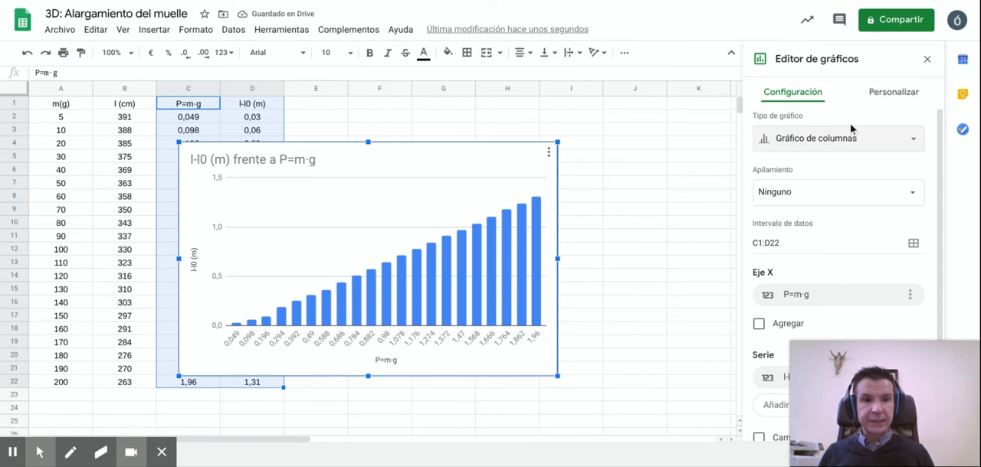
# Step: Set the chart type to the suggested scatter chart (Gráfico de dispersión)
pyautogui.click(897, 143)
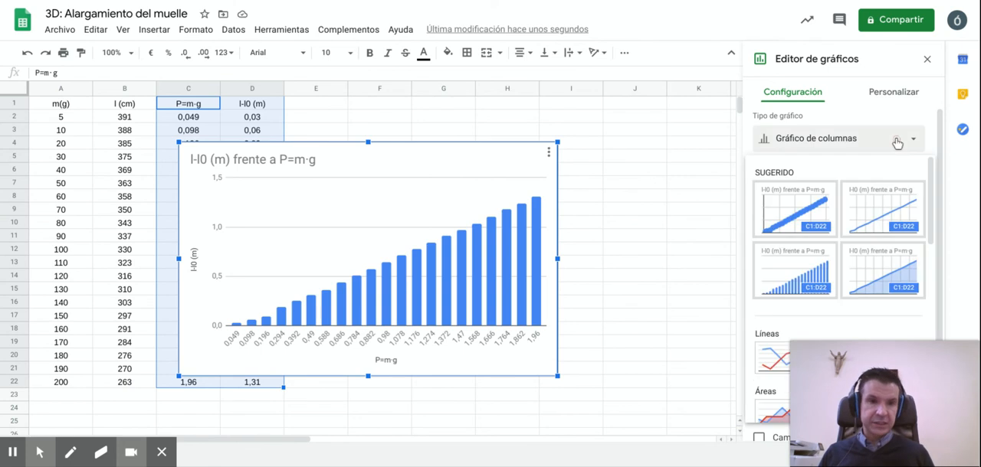
pyautogui.scroll(-3, 876, 222)
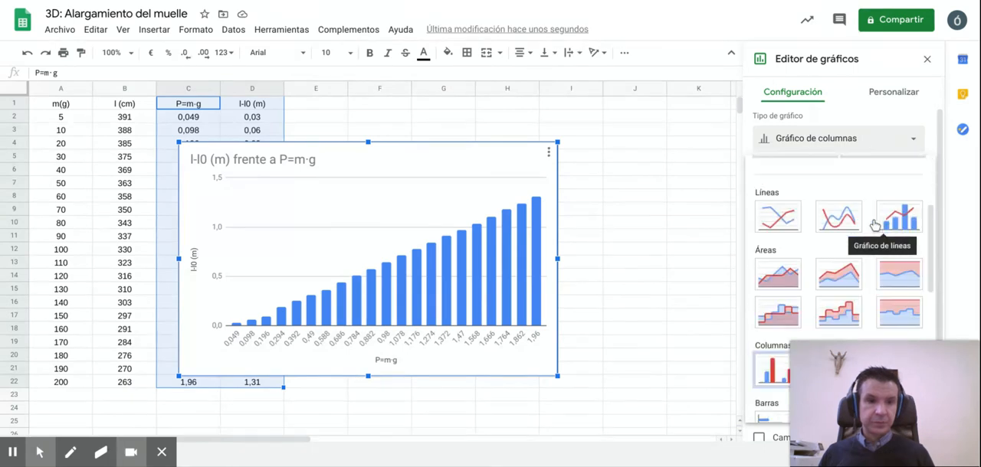
pyautogui.scroll(3, 876, 222)
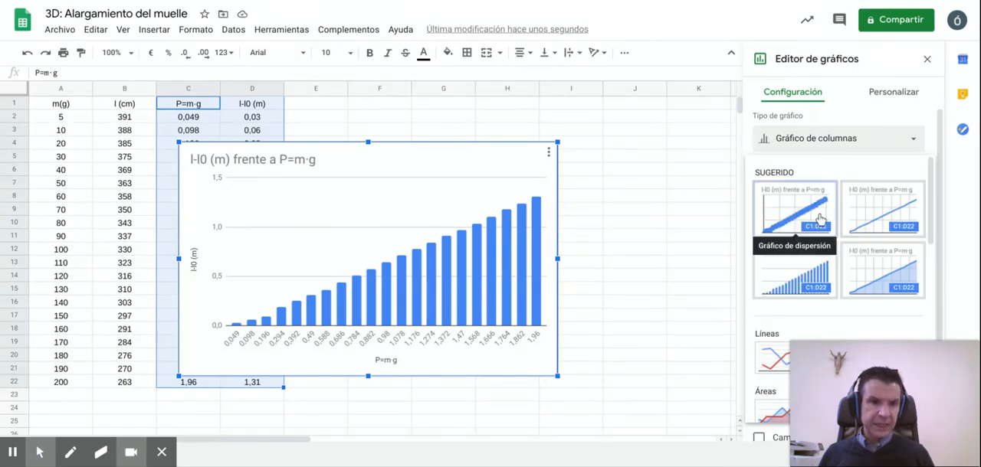
pyautogui.click(820, 220)
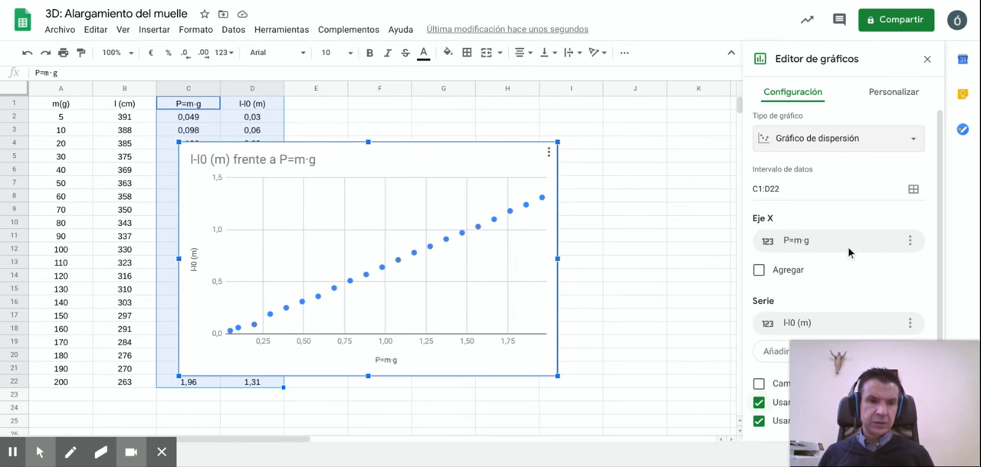
# Step: Remove P=m·g from the chart's X axis and move the chart rightwards until it clears column C
pyautogui.click(910, 244)
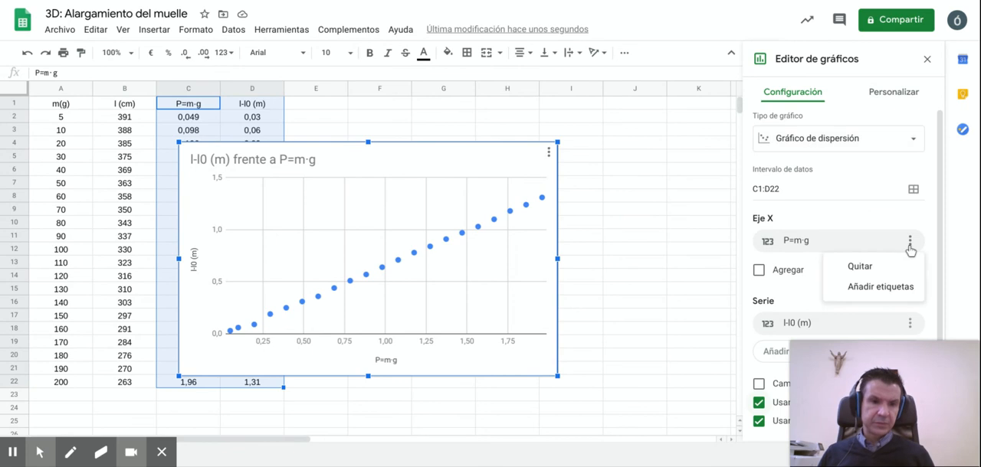
pyautogui.click(895, 269)
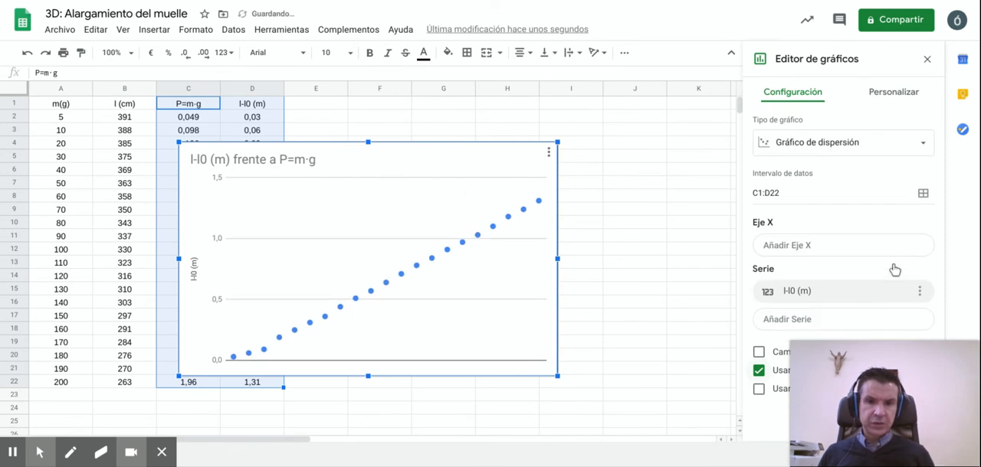
pyautogui.click(466, 160)
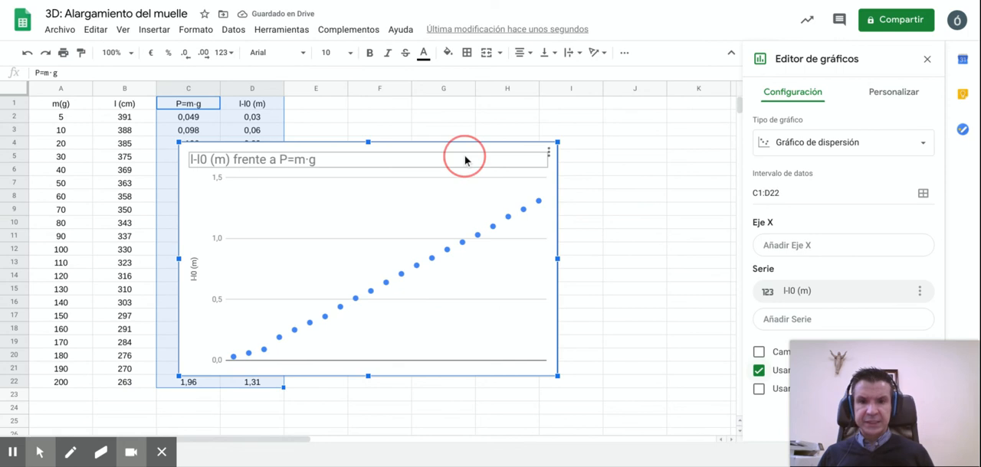
pyautogui.moveTo(529, 141); pyautogui.dragTo(562, 135)
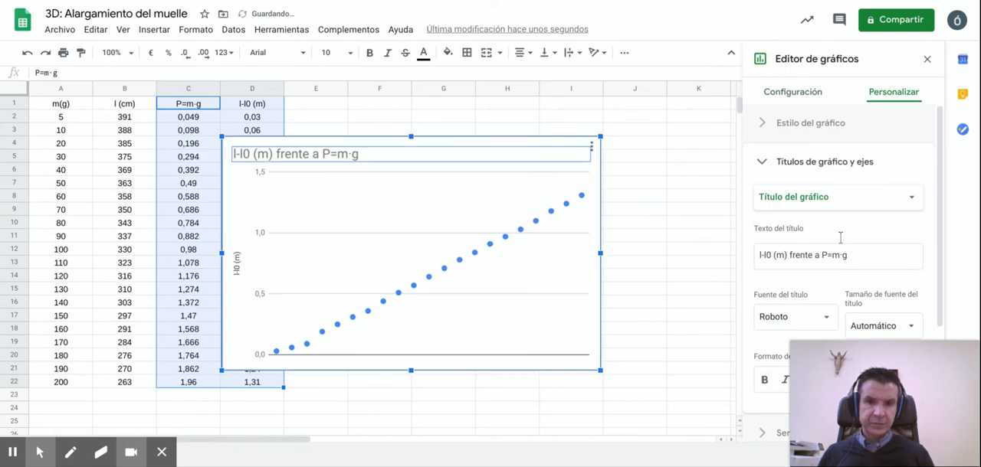
pyautogui.moveTo(532, 142); pyautogui.dragTo(619, 128)
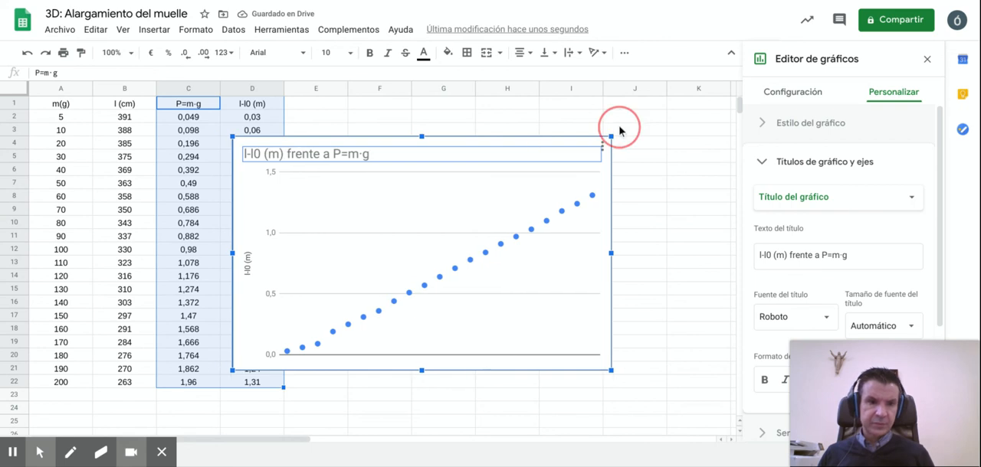
pyautogui.scroll(-3, 811, 188)
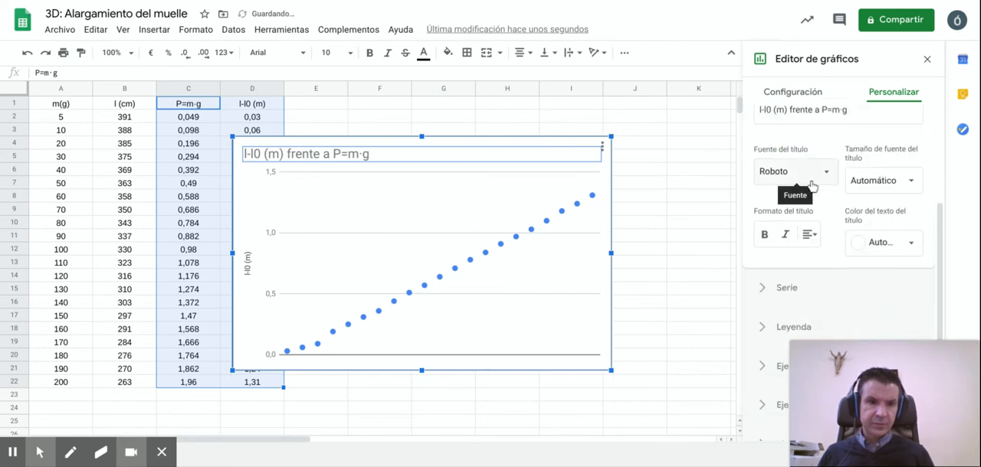
pyautogui.click(797, 295)
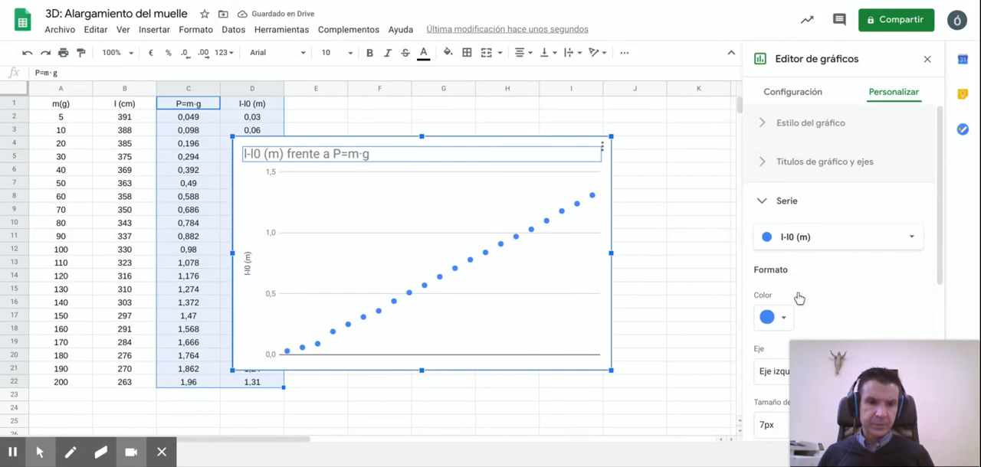
pyautogui.scroll(-1, 879, 256)
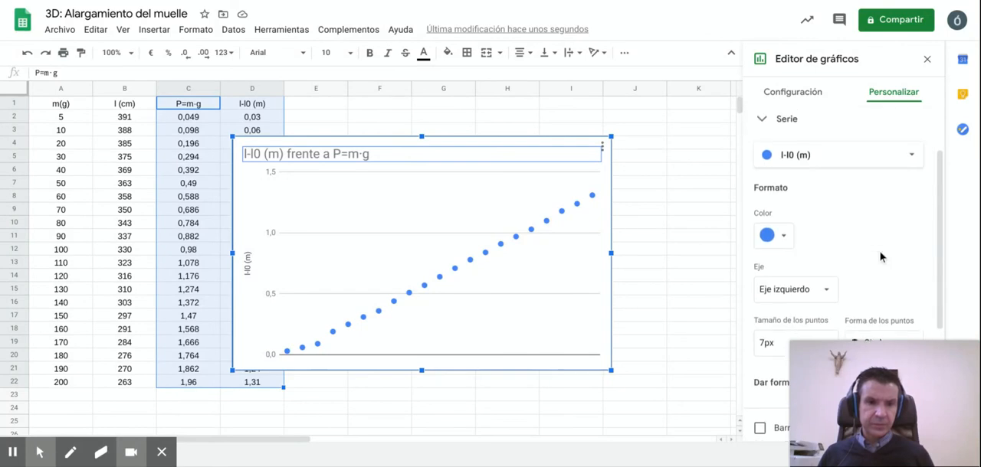
pyautogui.scroll(1, 880, 258)
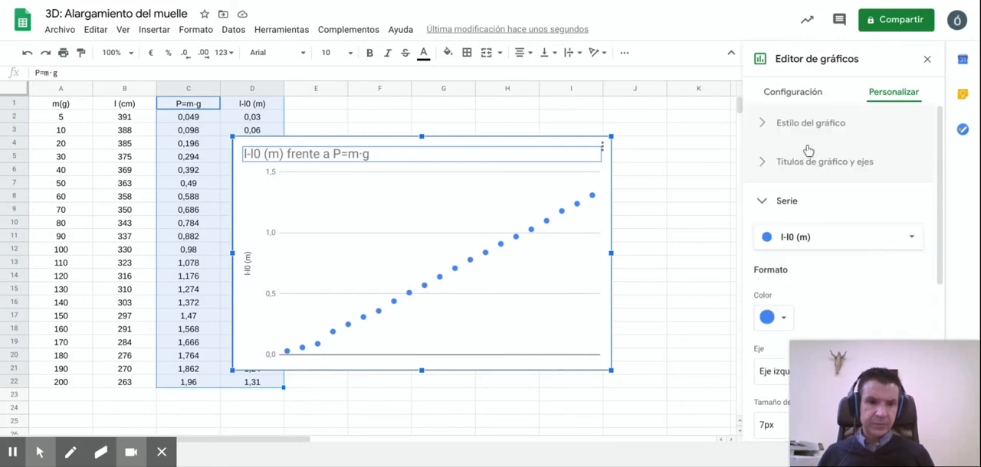
# Step: Set the chart's X axis to l-l0 (m) and change its series to P=m·g
pyautogui.click(800, 91)
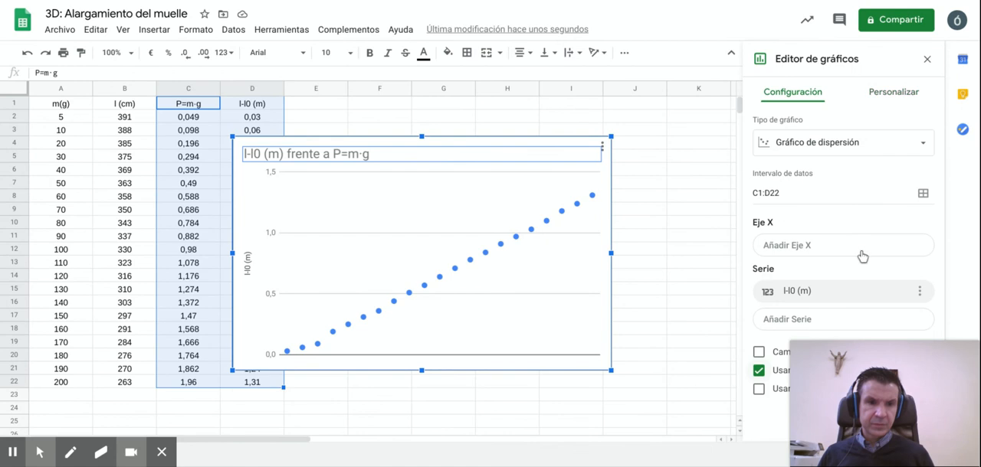
pyautogui.click(833, 255)
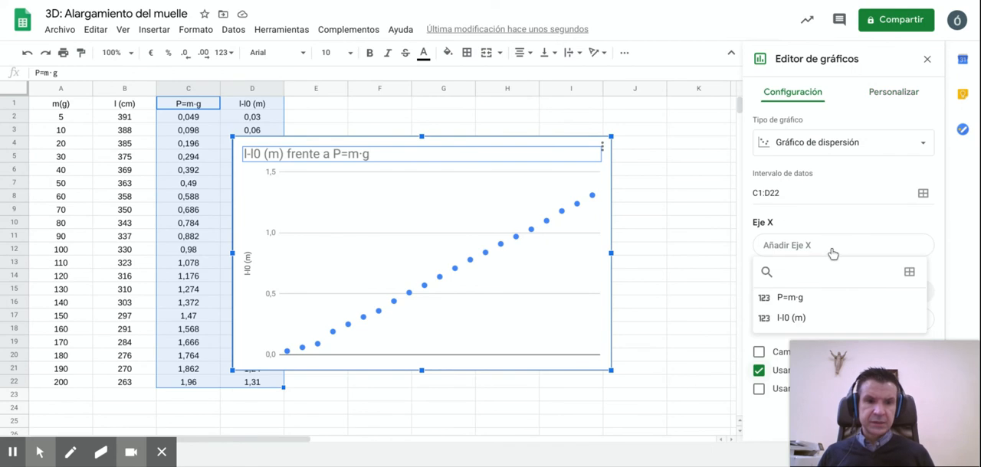
pyautogui.click(804, 322)
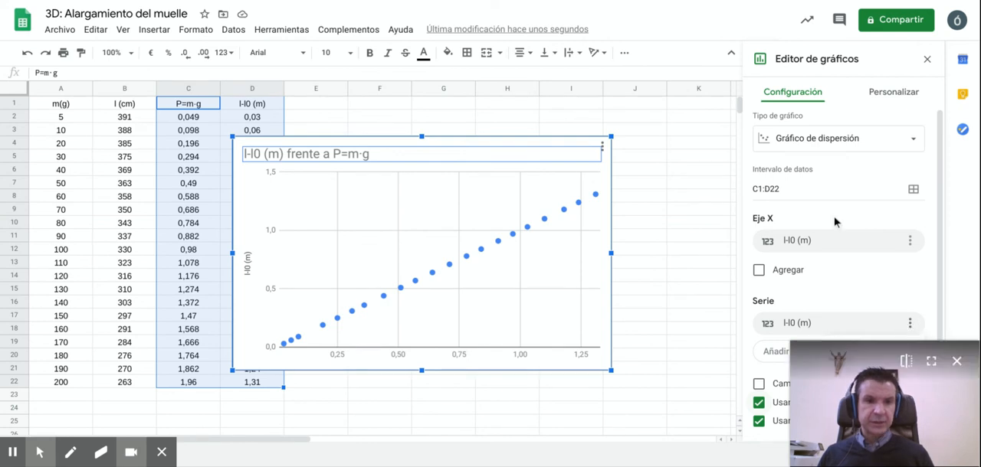
pyautogui.click(784, 325)
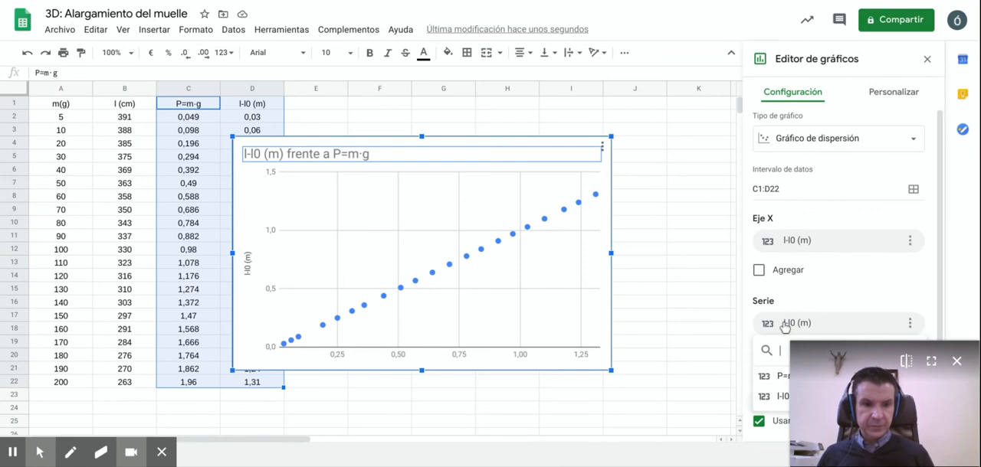
pyautogui.click(777, 376)
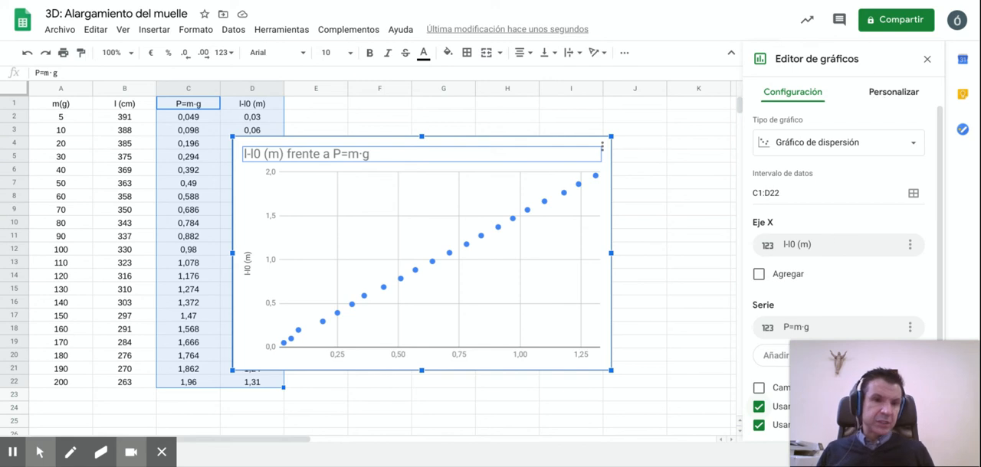
# Step: Reword the chart title as "P=m·g frente a l-l0 (m)" and close the chart editor
pyautogui.click(897, 96)
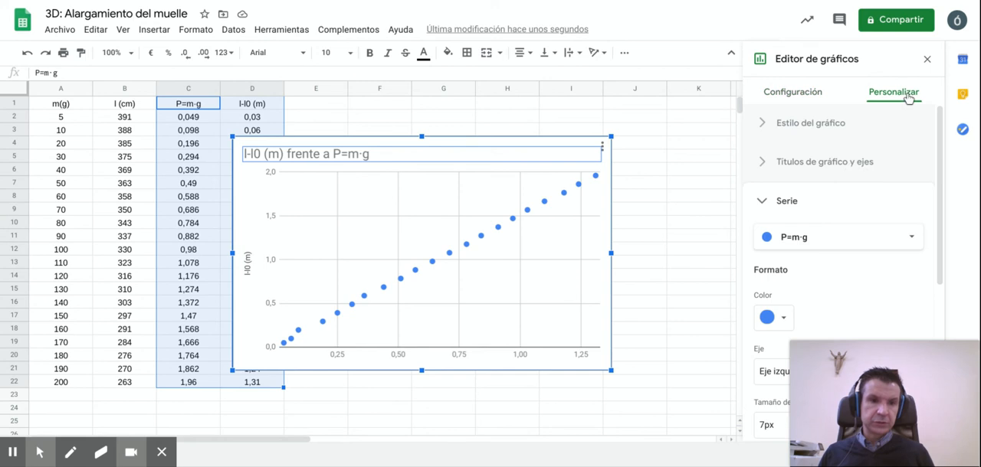
pyautogui.click(827, 163)
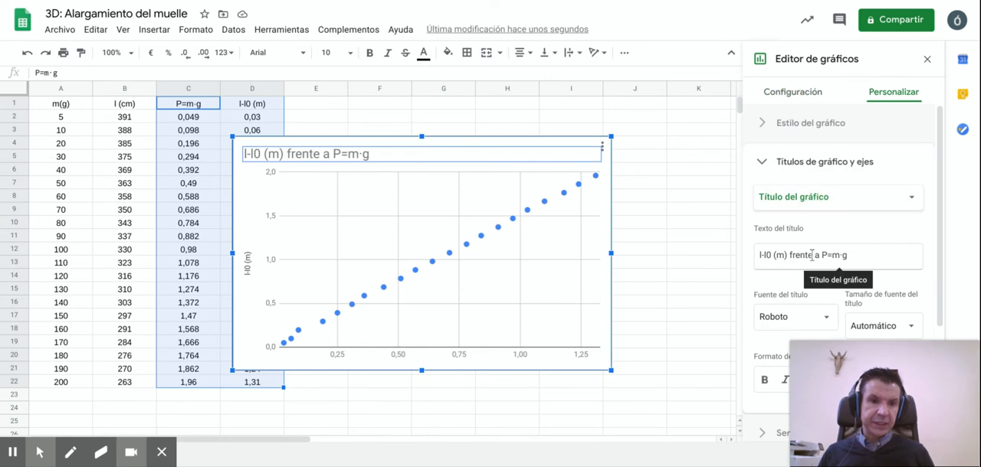
pyautogui.click(814, 255)
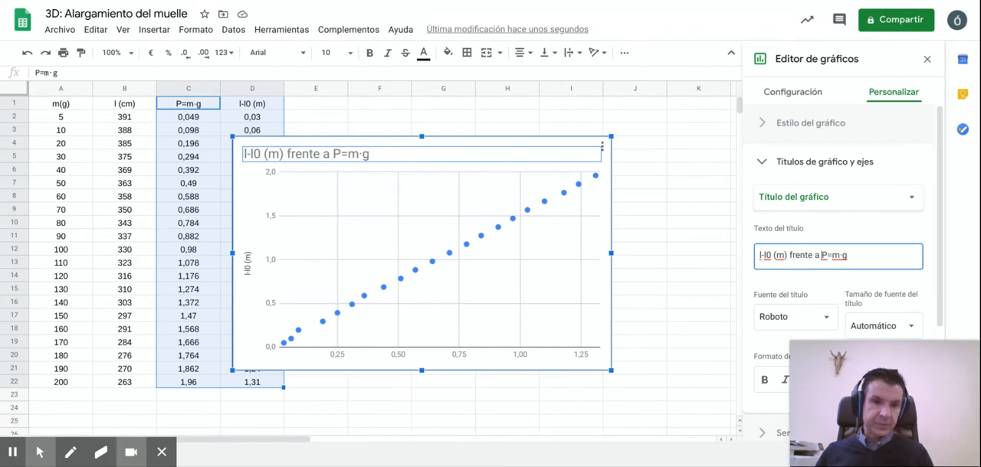
pyautogui.moveTo(822, 255); pyautogui.dragTo(848, 255)
pyautogui.hotkey('ctrl', 'c')
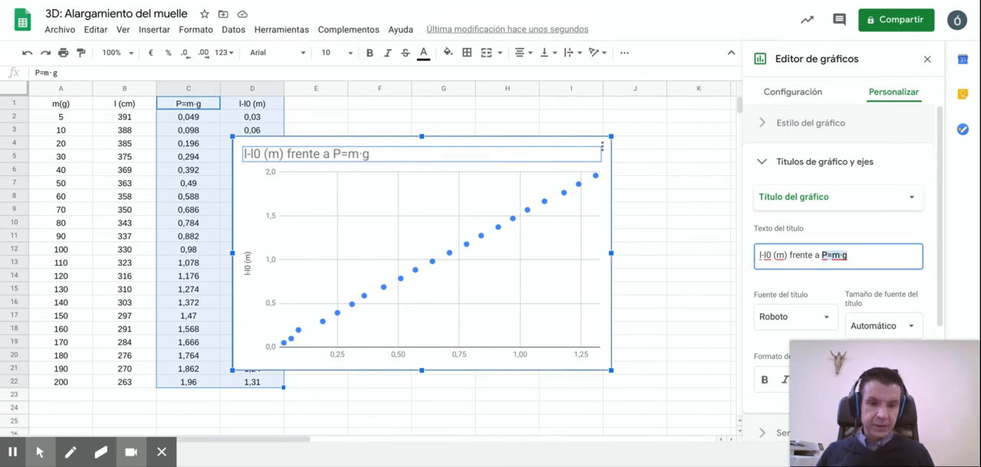
pyautogui.press('BackSpace')
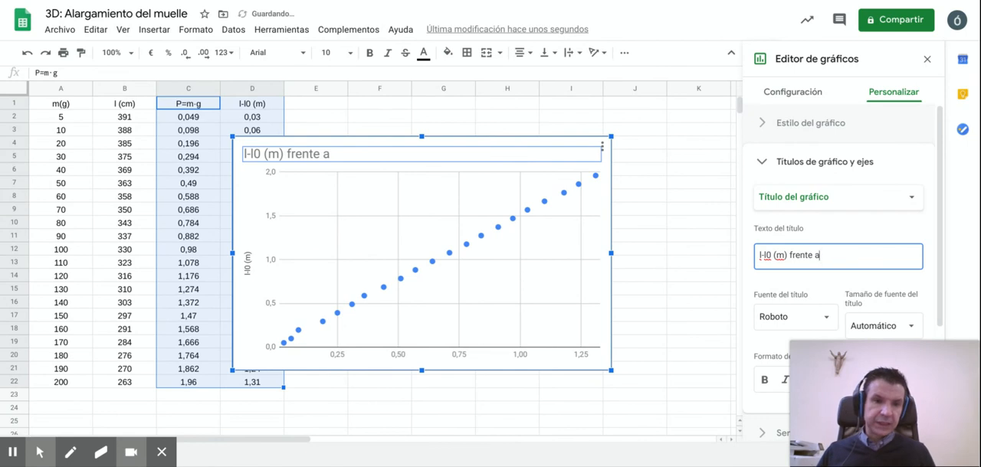
pyautogui.press('Right')
pyautogui.press('Right')
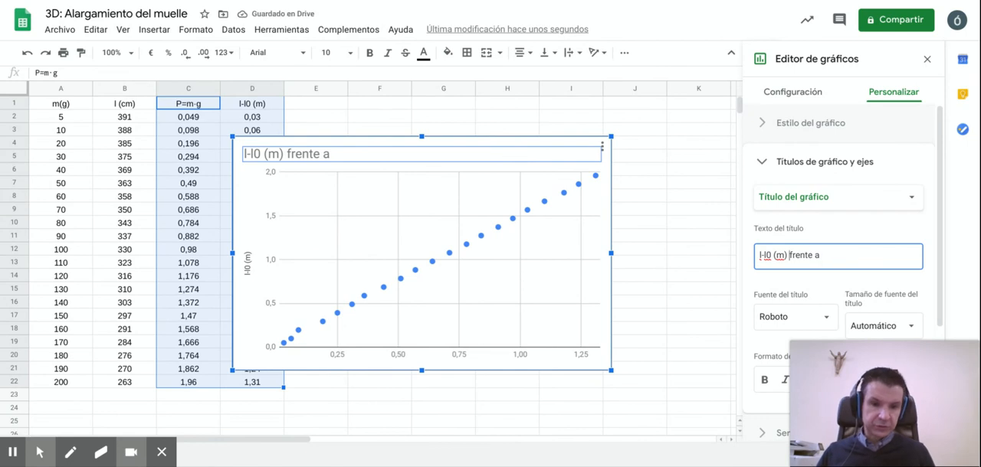
pyautogui.hotkey('ctrl', 'v')
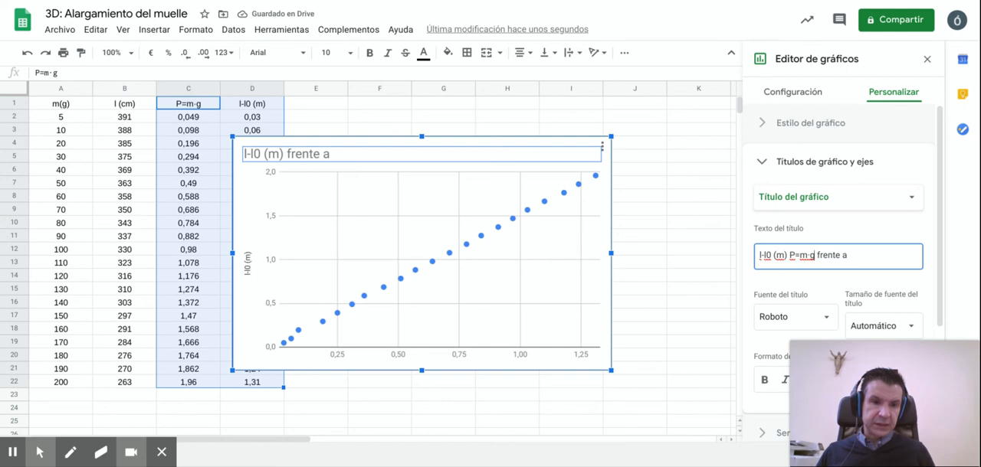
pyautogui.hotkey('shift', 'Left')
pyautogui.hotkey('shift', 'Left')
pyautogui.hotkey('shift', 'Left')
pyautogui.hotkey('shift', 'Left')
pyautogui.hotkey('shift', 'Left')
pyautogui.hotkey('shift', 'Left')
pyautogui.hotkey('shift', 'Left')
pyautogui.hotkey('shift', 'Left')
pyautogui.hotkey('ctrl', 'c')
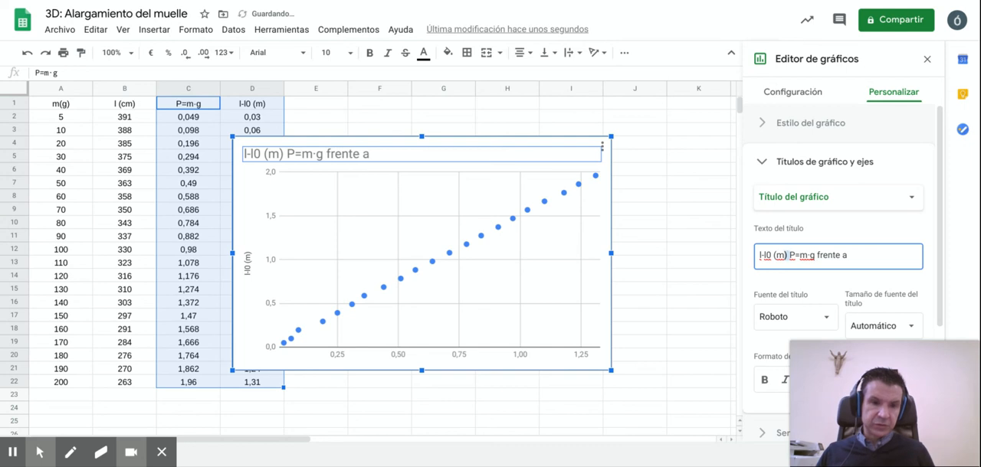
pyautogui.press('BackSpace')
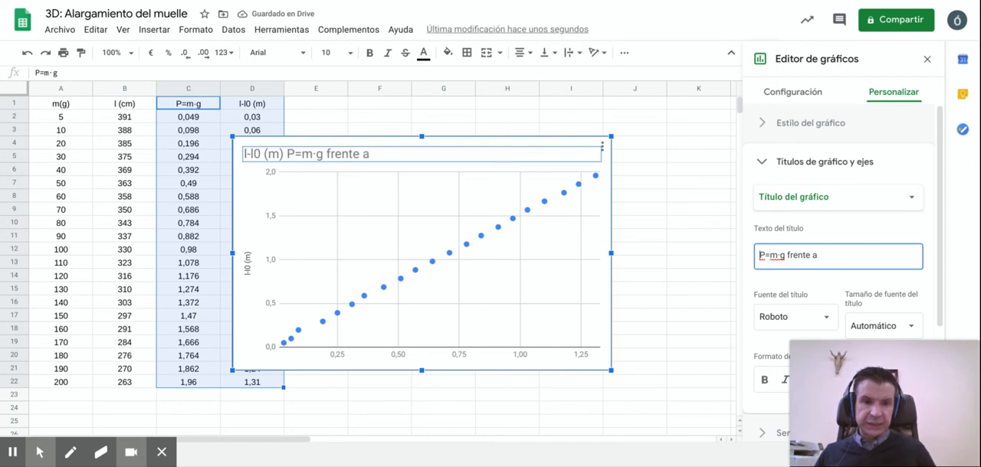
pyautogui.press('Right')
pyautogui.press('Right')
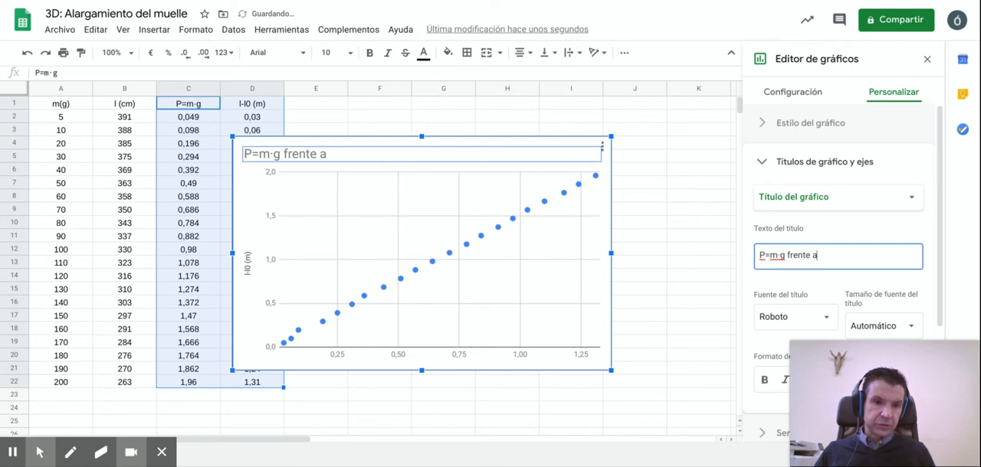
pyautogui.hotkey('ctrl', 'v')
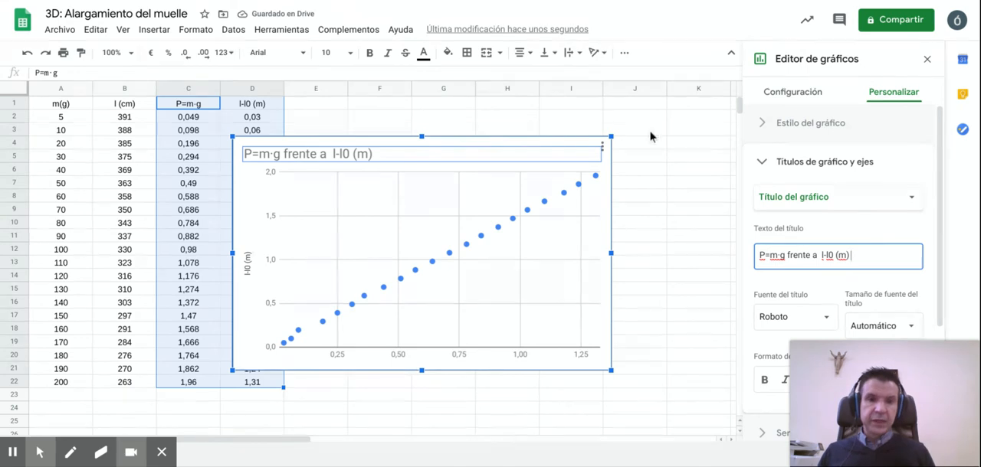
pyautogui.click(618, 133)
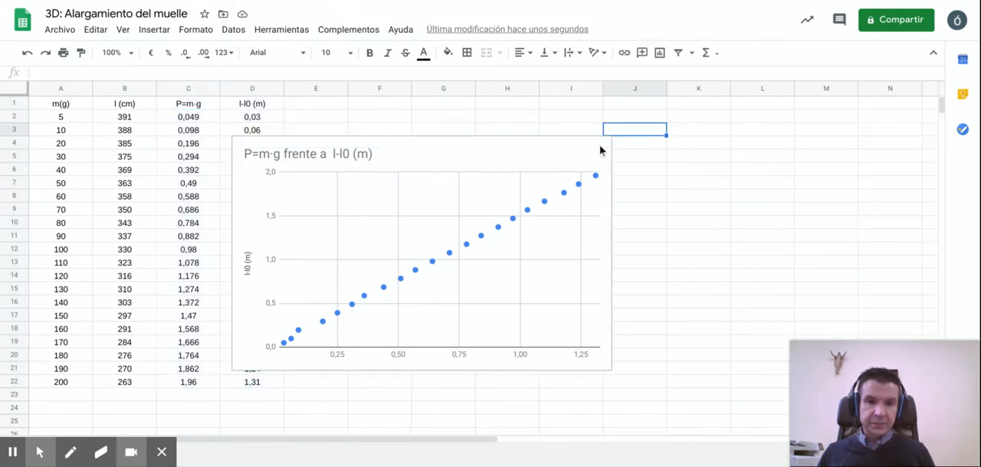
# Step: Move the scatter chart to its own sheet
pyautogui.click(573, 155)
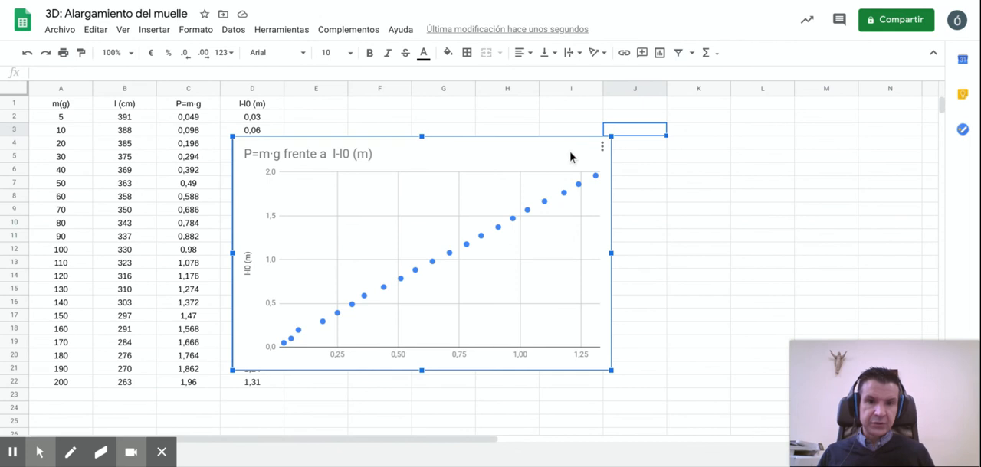
pyautogui.click(603, 150)
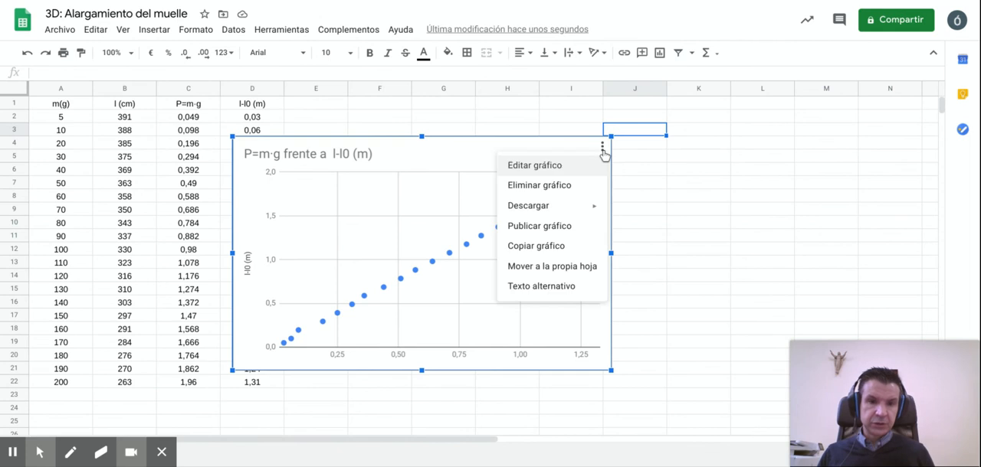
pyautogui.click(571, 271)
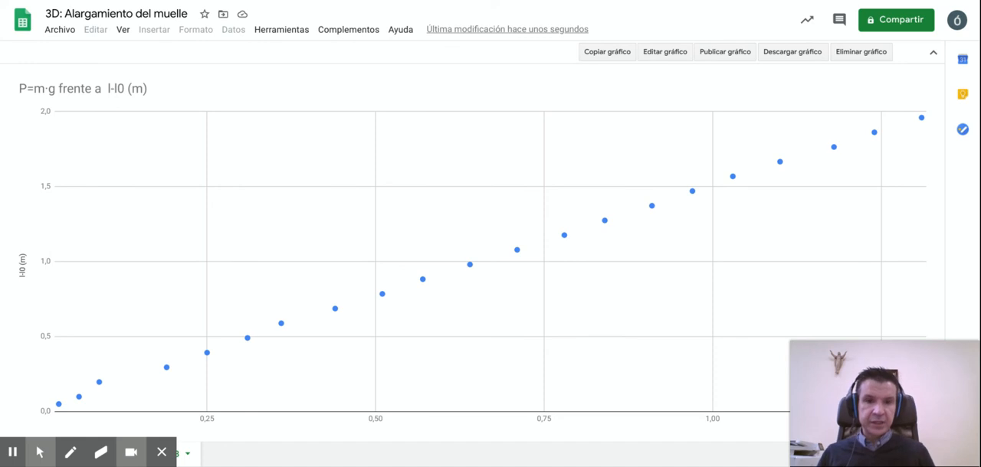
# Step: Add a trendline (Línea de tendencia) to the P=m·g series of the chart
pyautogui.click(665, 52)
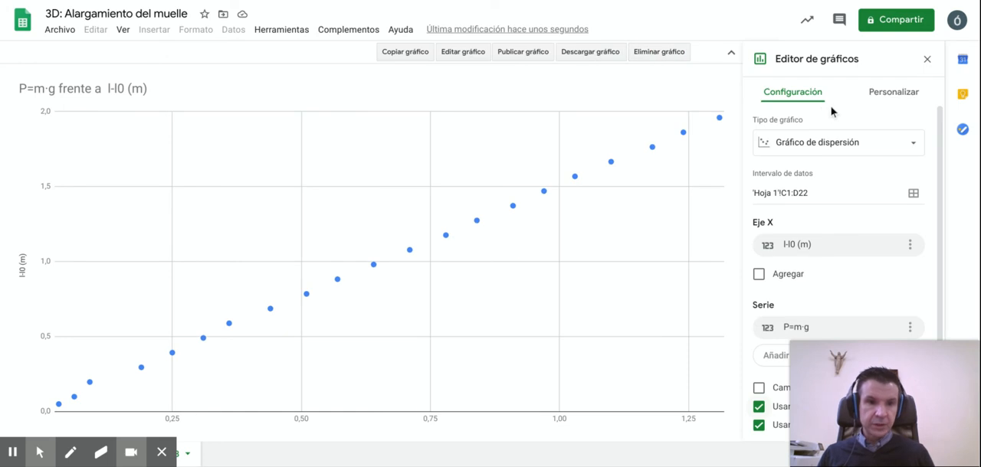
pyautogui.click(898, 95)
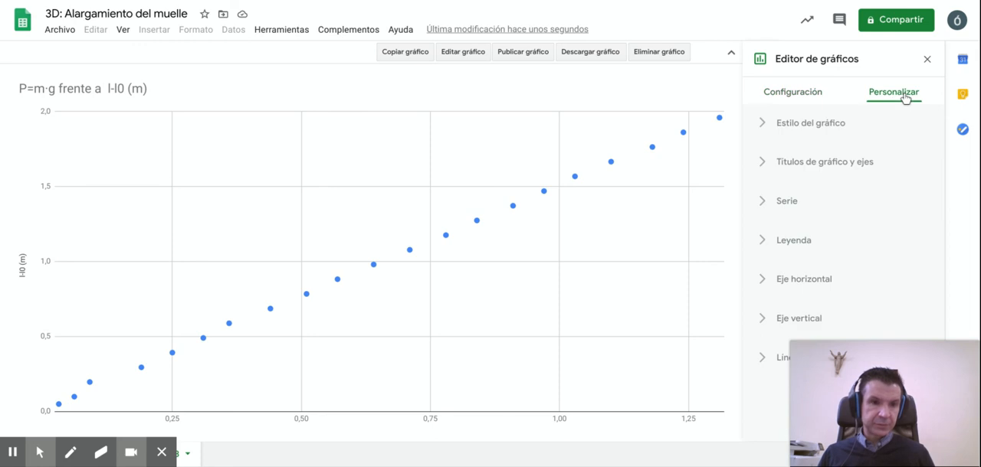
pyautogui.click(797, 202)
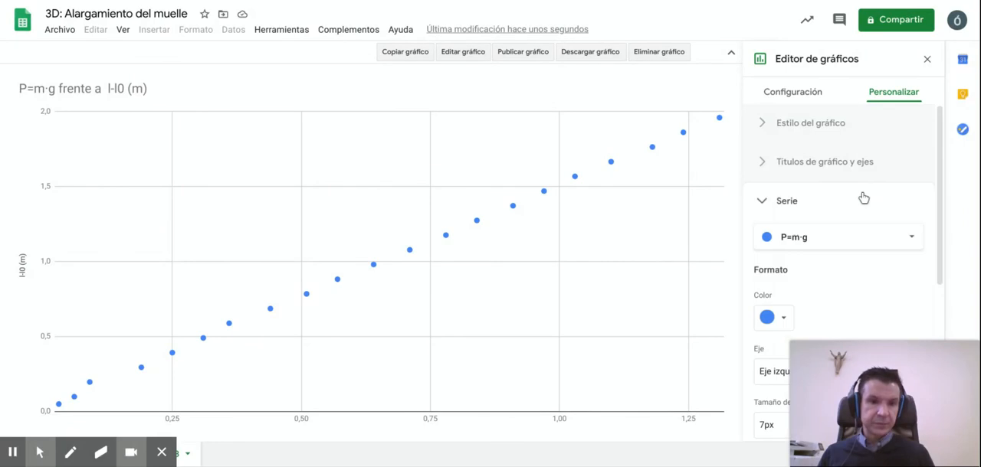
pyautogui.scroll(-3, 863, 199)
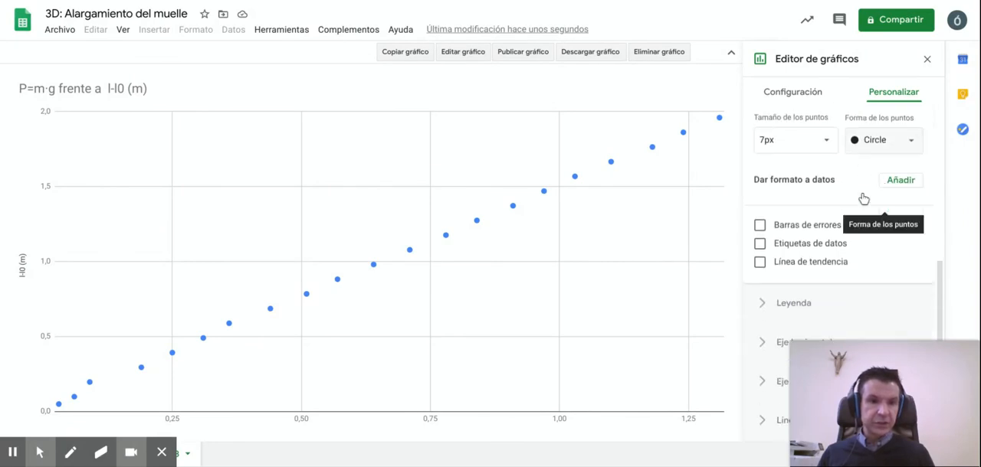
pyautogui.click(761, 263)
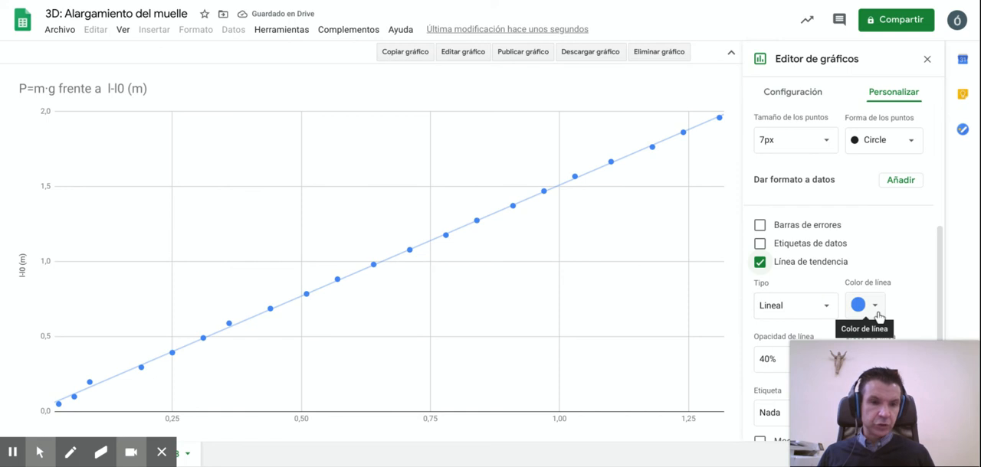
# Step: Set the trendline's line color to red
pyautogui.scroll(-1, 921, 288)
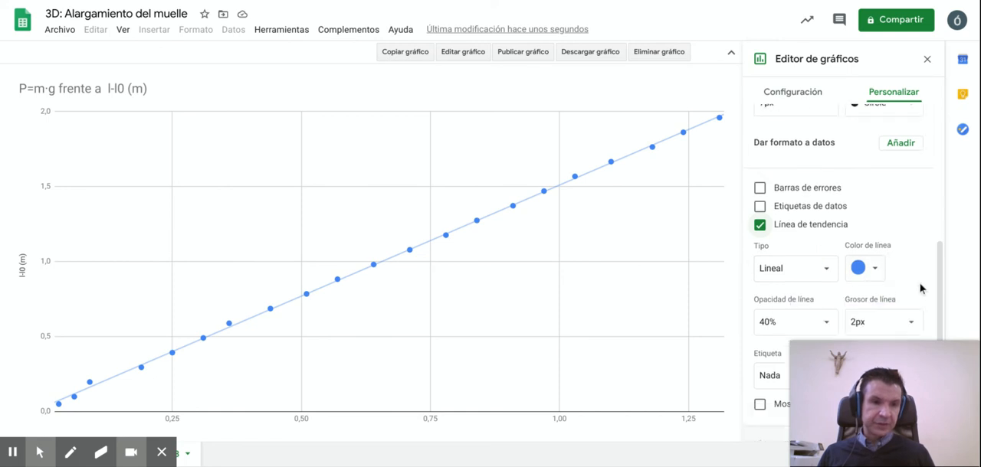
pyautogui.scroll(-2, 921, 289)
pyautogui.click(872, 193)
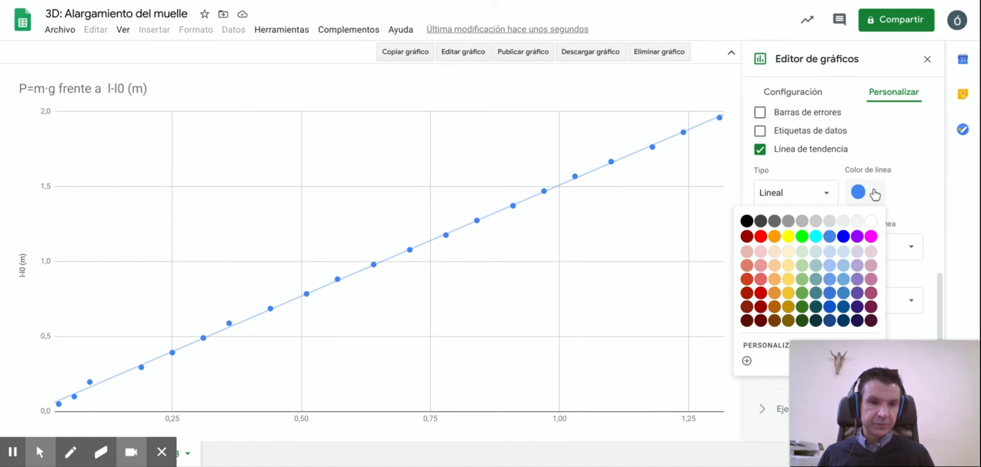
pyautogui.click(761, 236)
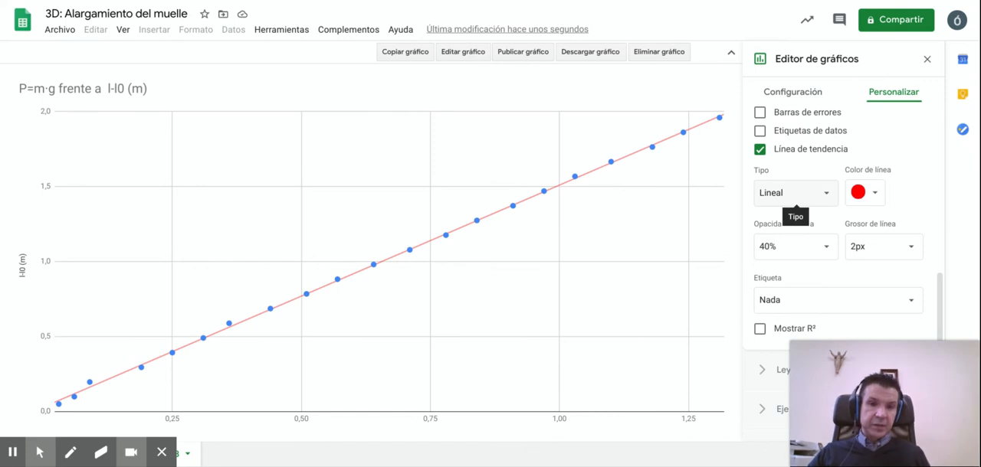
# Step: Try the Exponencial, Polinómica and Logarítmica trendline types on the data and set the type back to Lineal
pyautogui.click(815, 196)
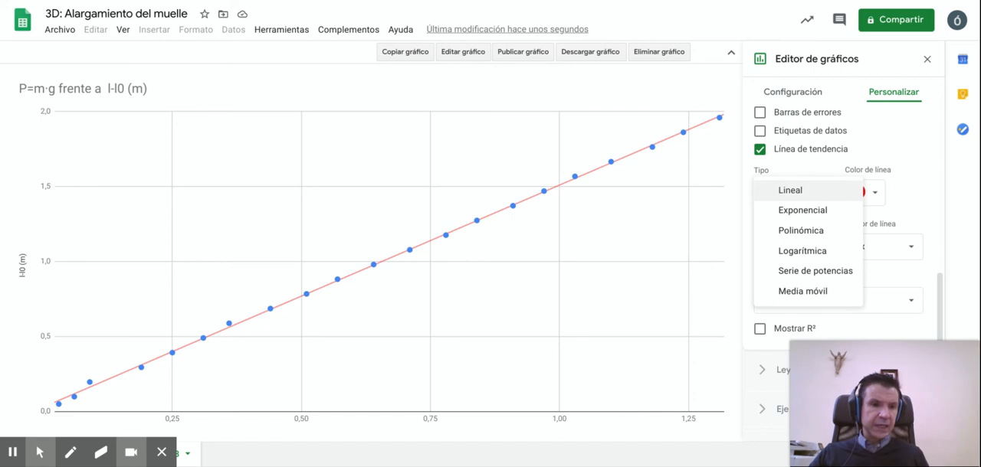
pyautogui.click(810, 211)
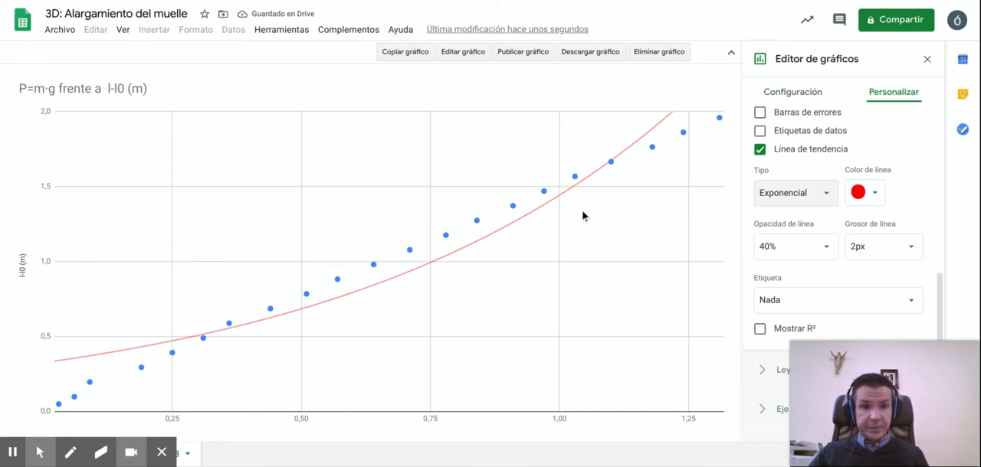
pyautogui.click(827, 193)
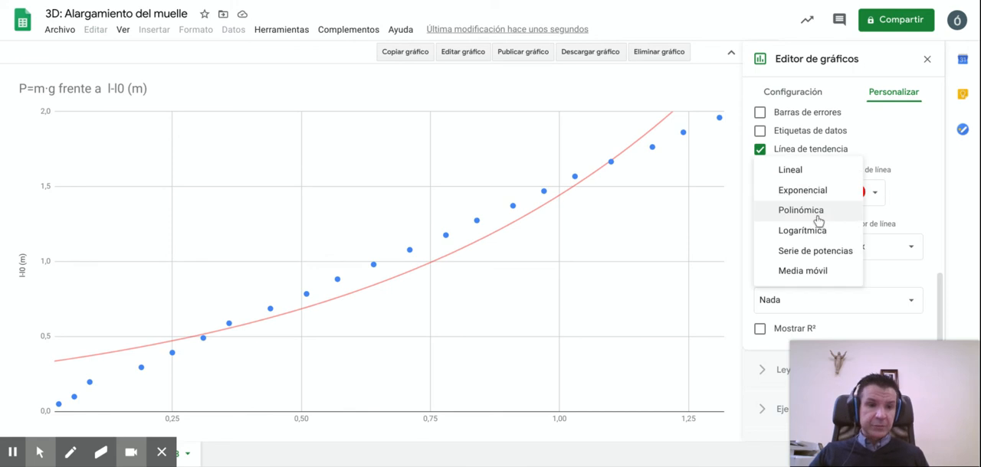
pyautogui.click(817, 219)
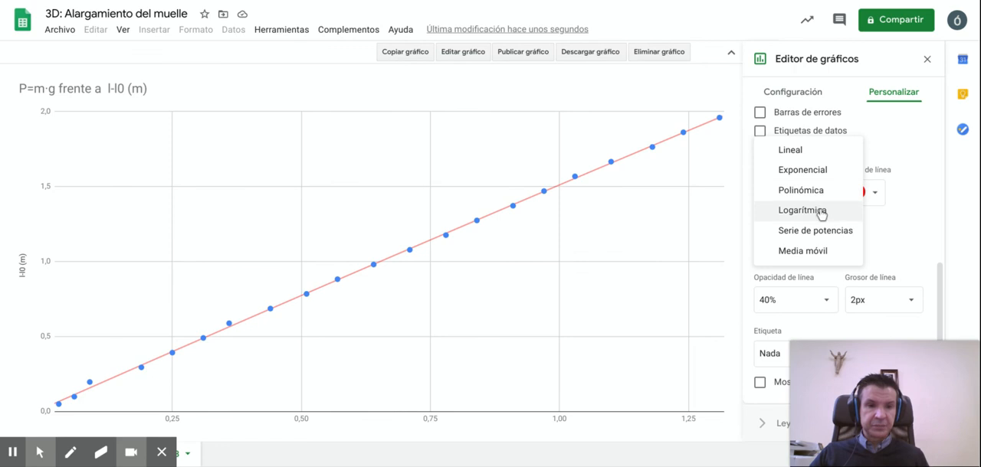
pyautogui.click(827, 216)
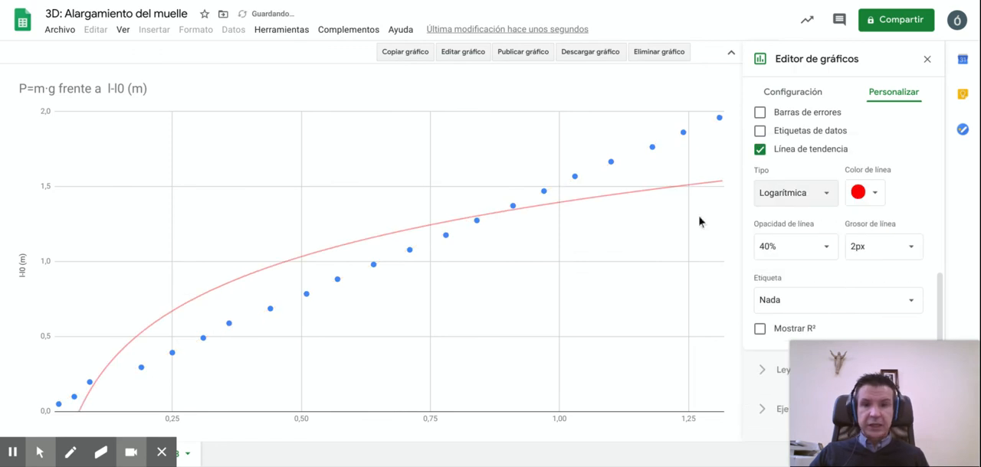
pyautogui.click(818, 204)
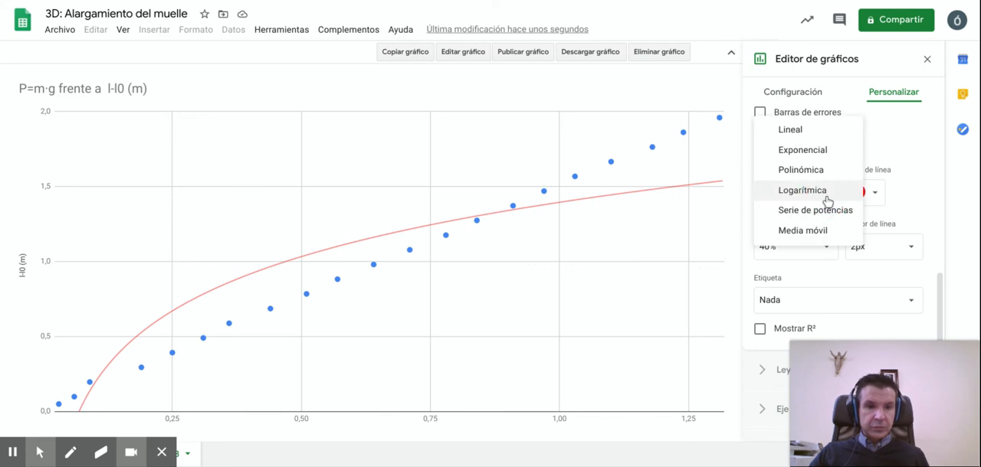
pyautogui.click(808, 132)
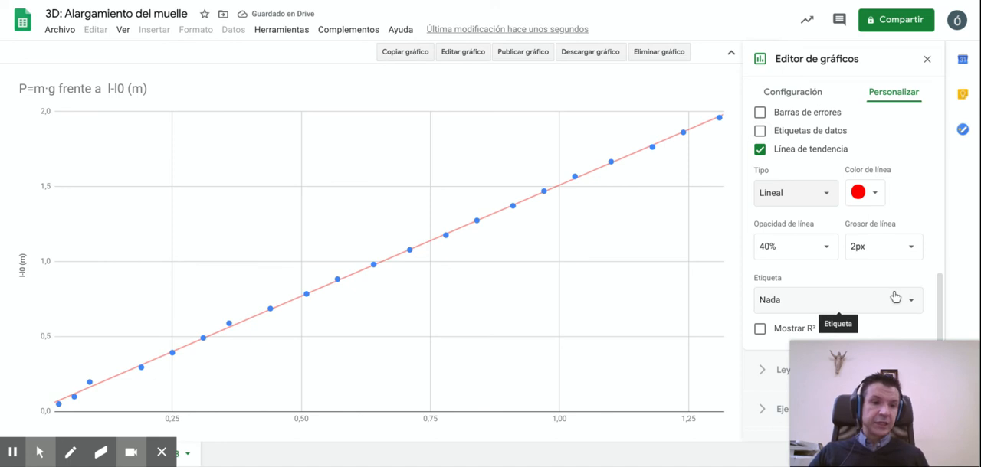
# Step: Label the trendline with its equation (Usar ecuación) and show its R² value in the chart legend
pyautogui.scroll(-2, 895, 298)
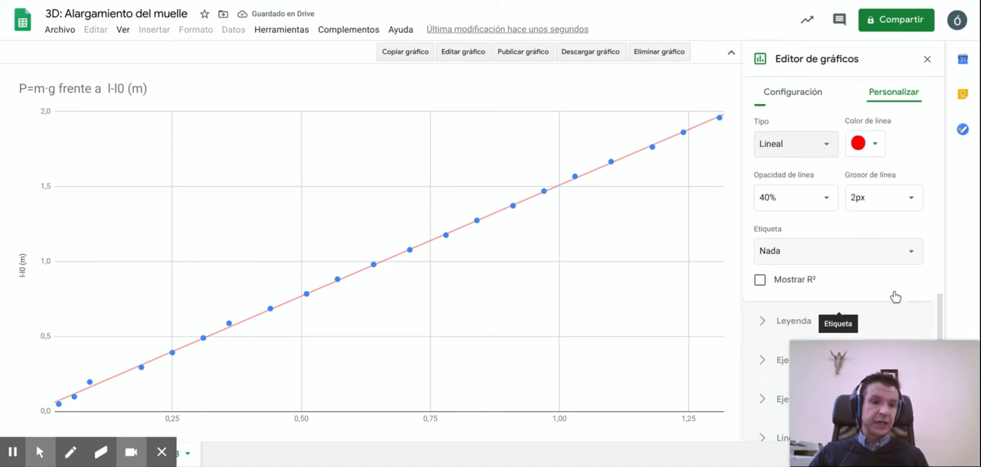
pyautogui.click(912, 242)
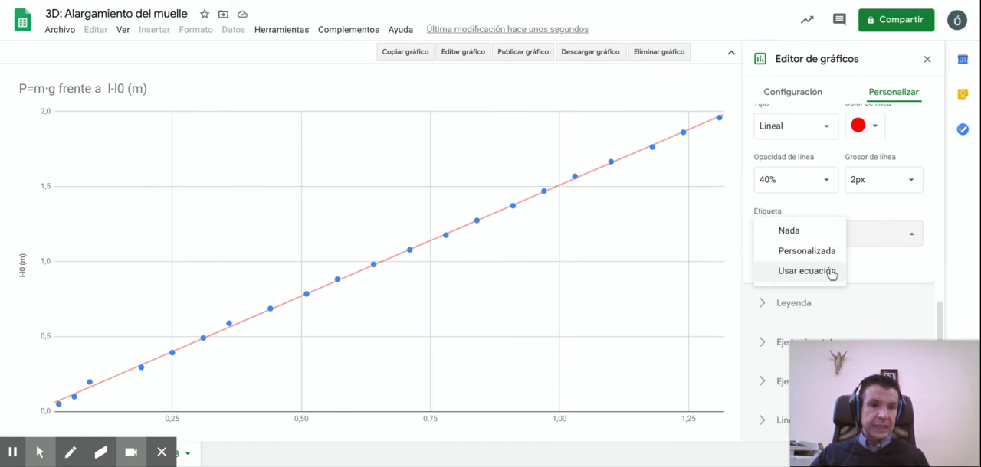
pyautogui.click(806, 272)
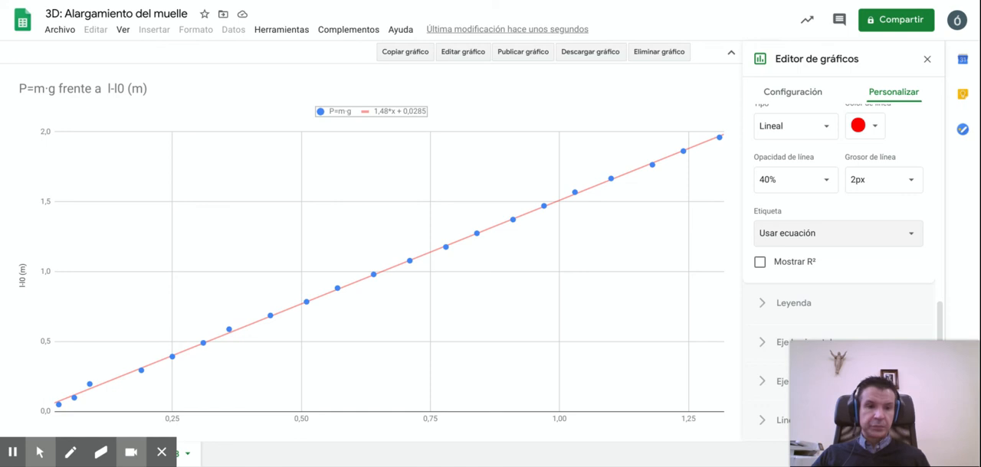
pyautogui.click(760, 263)
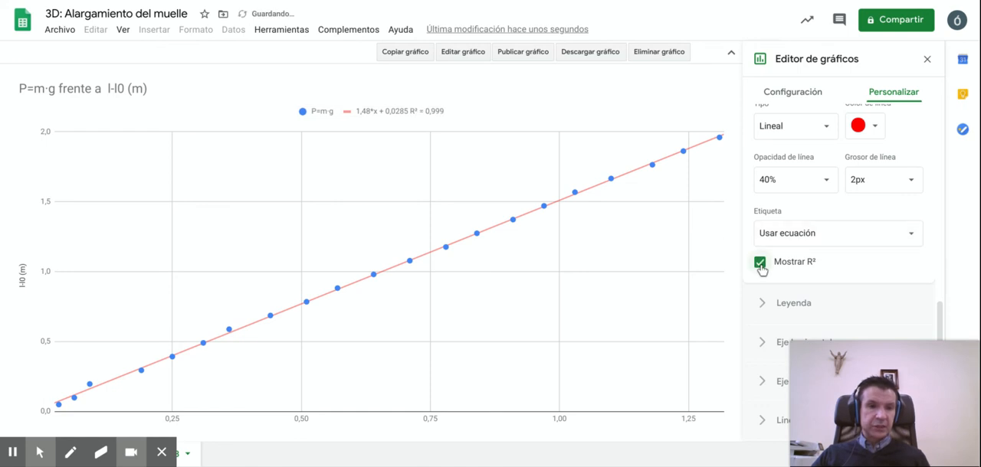